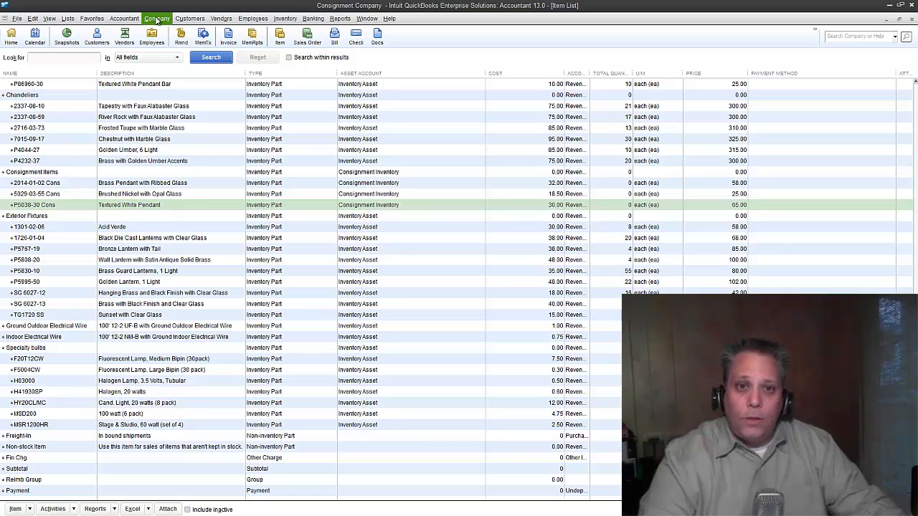
- Look through the Vendors and Inventory menus, then open Adjust Quantity/Value on Hand
left_click(221, 18)
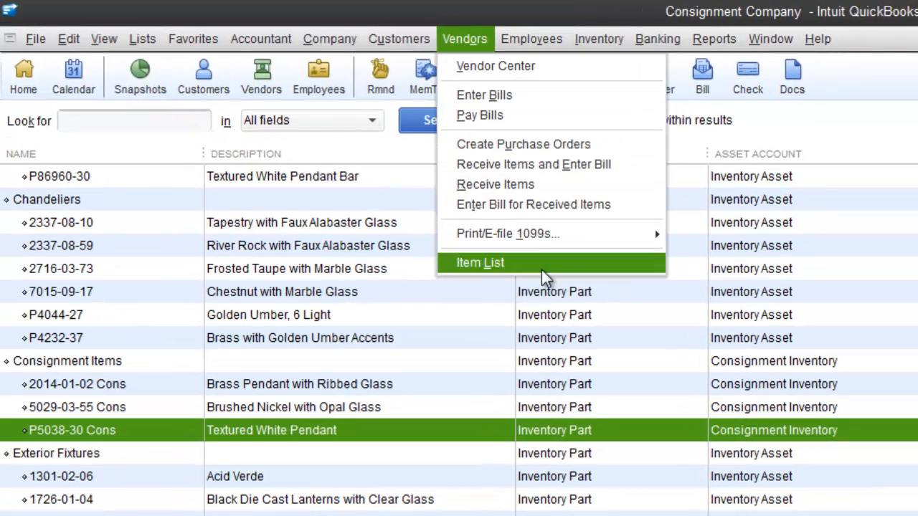
left_click(618, 35)
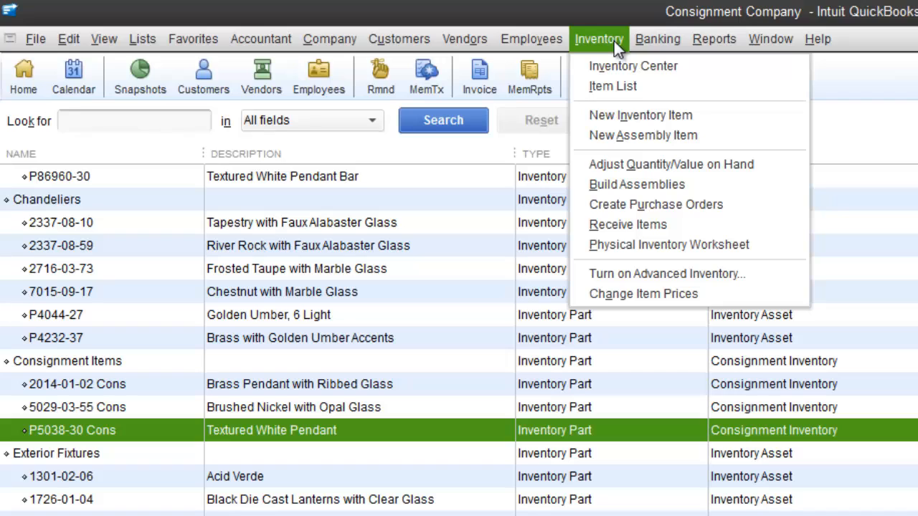
mouse_move(469, 40)
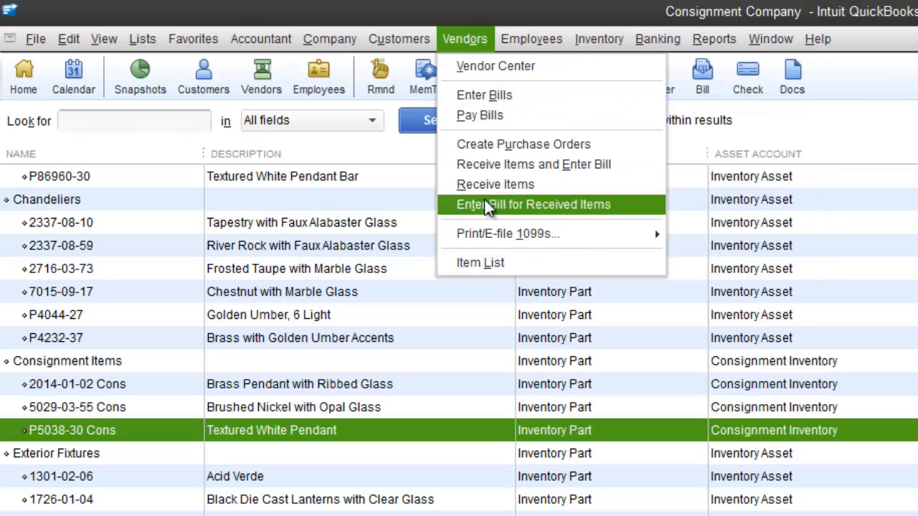
mouse_move(599, 43)
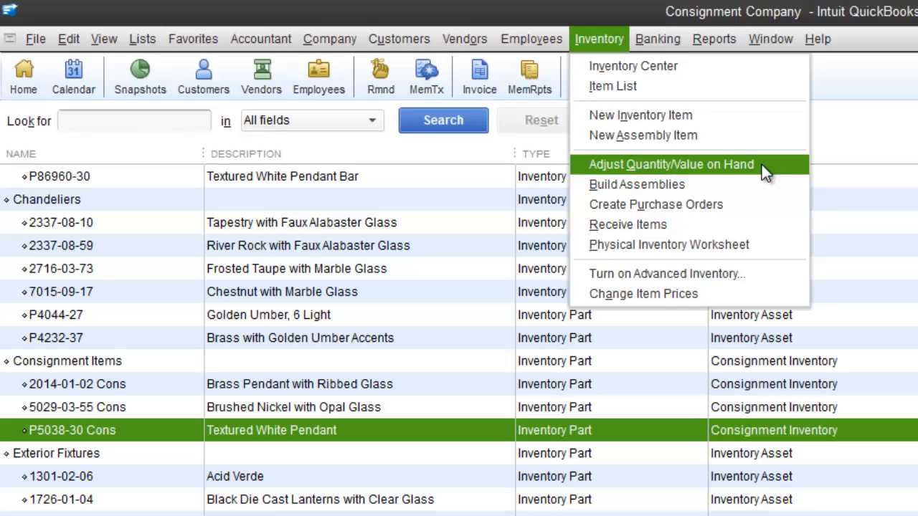
left_click(598, 39)
left_click(463, 39)
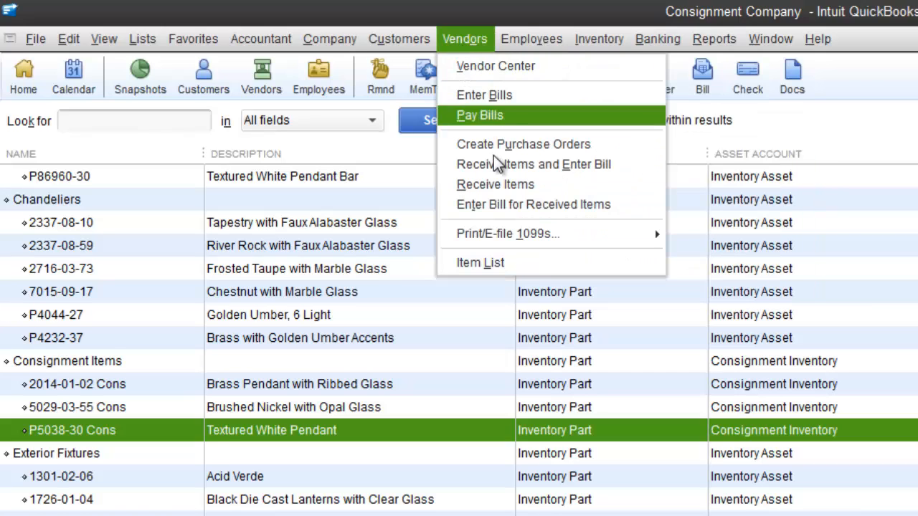
mouse_move(606, 43)
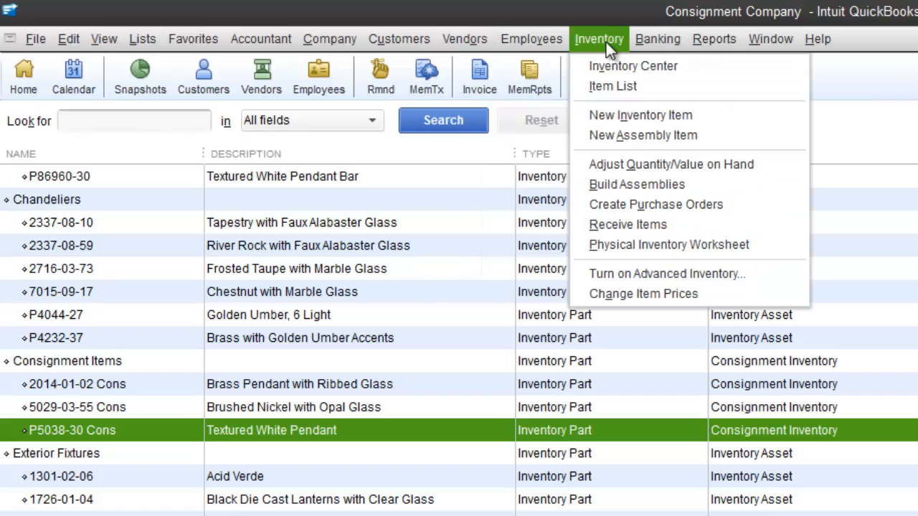
left_click(765, 167)
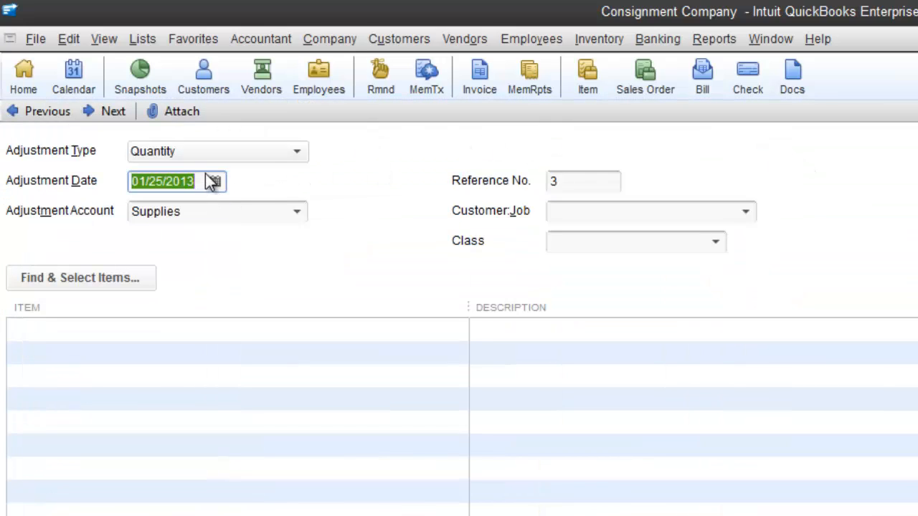
- Keep the Quantity adjustment type and enter item 5029 (Bath/Vanity Fixtures:5029-03-55) on the first line
left_click(243, 155)
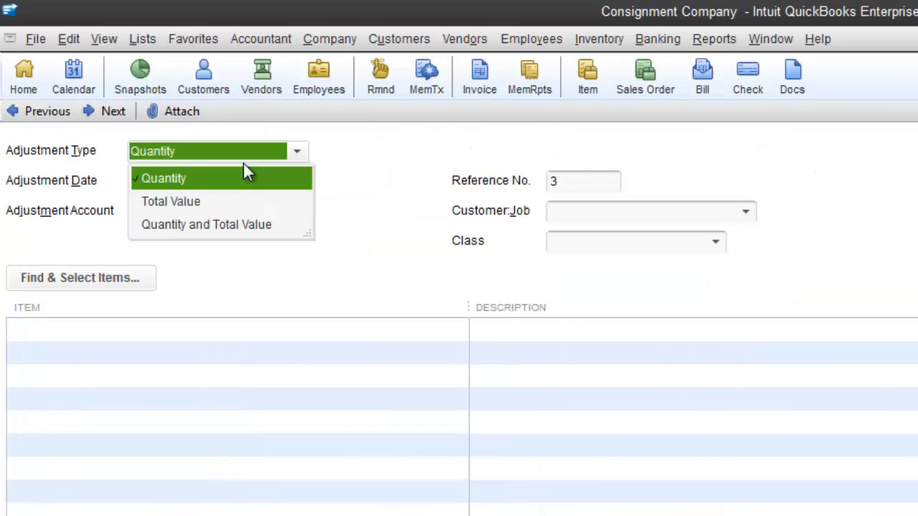
left_click(190, 181)
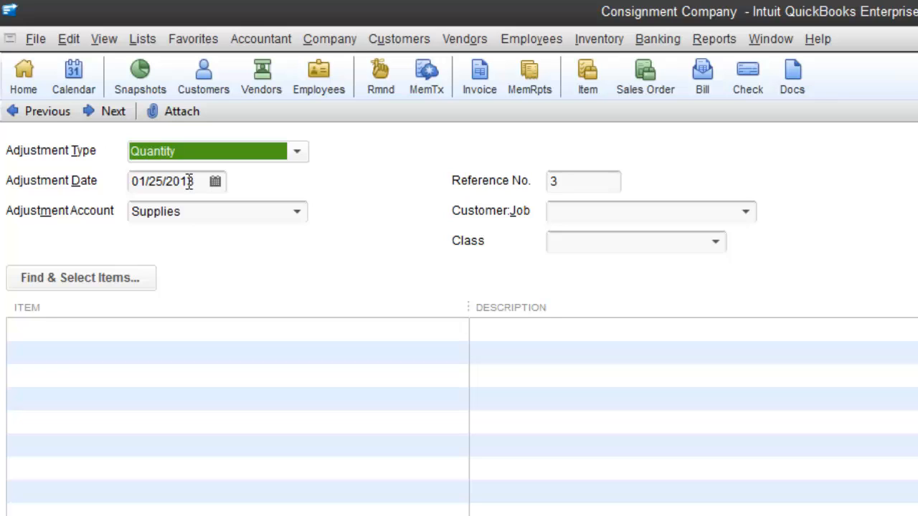
left_click(86, 336)
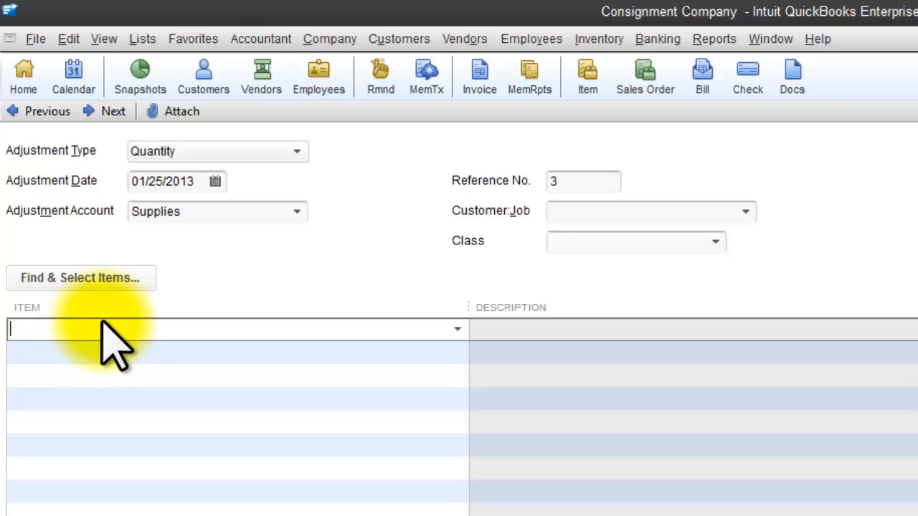
type("5029-03-55")
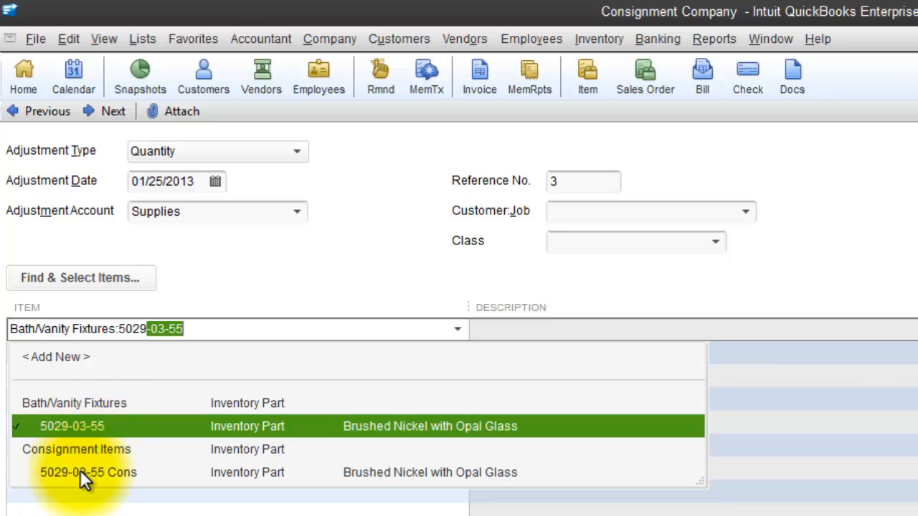
- Give item 5029-03-55 a quantity difference of -5, from 148 to 143
key("Tab")
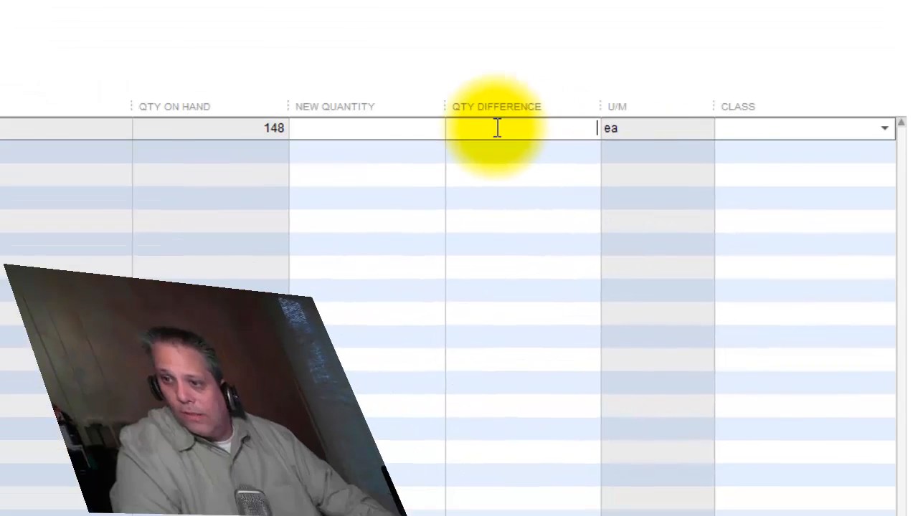
left_click(496, 129)
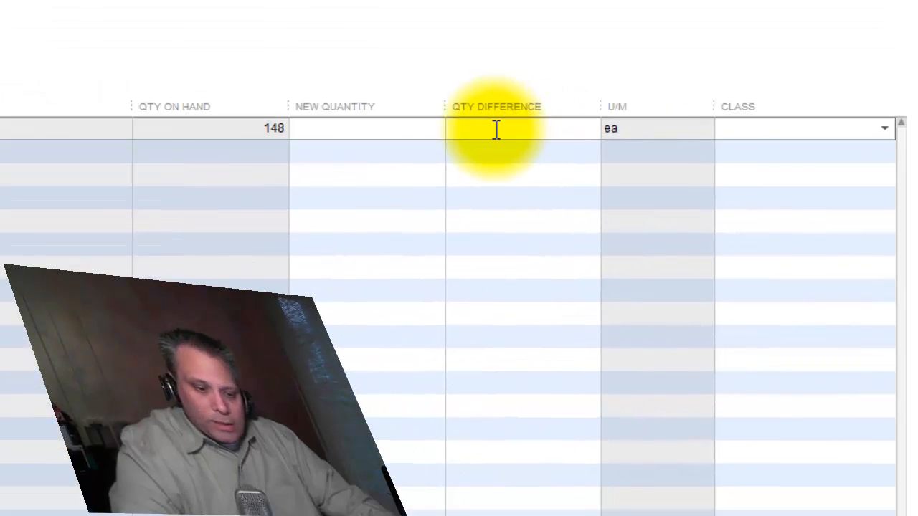
type("-5")
key("Tab")
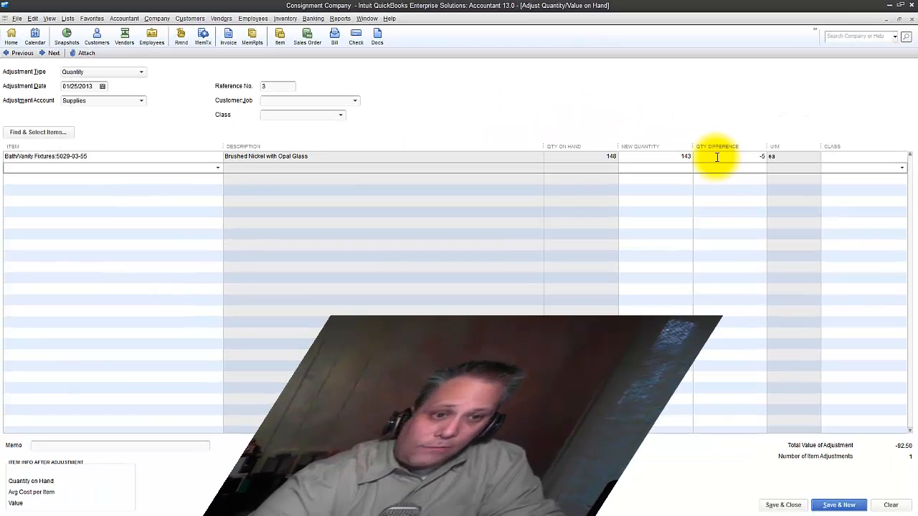
- Add 5029-03-55 Cons as the second line with a new quantity of 5
type("502")
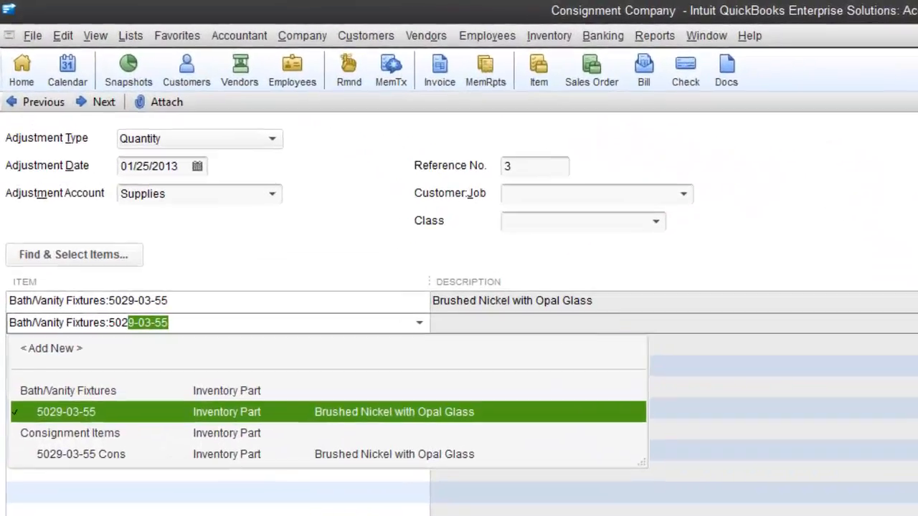
key("Down")
key("Down")
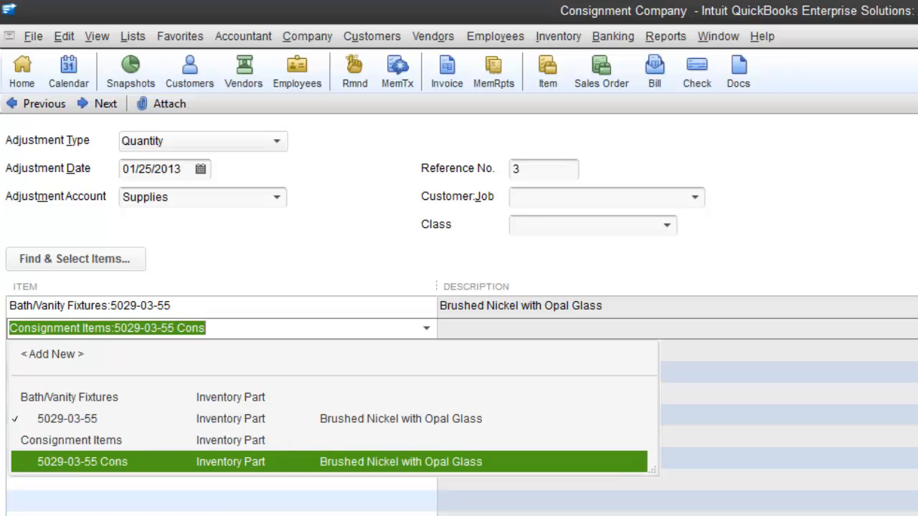
left_click(350, 328)
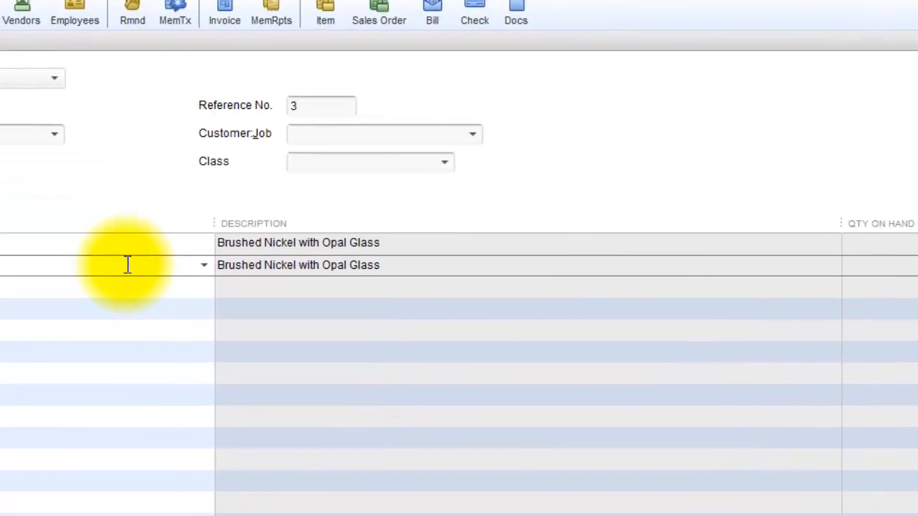
key("Tab")
key("Tab")
type("5")
key("Tab")
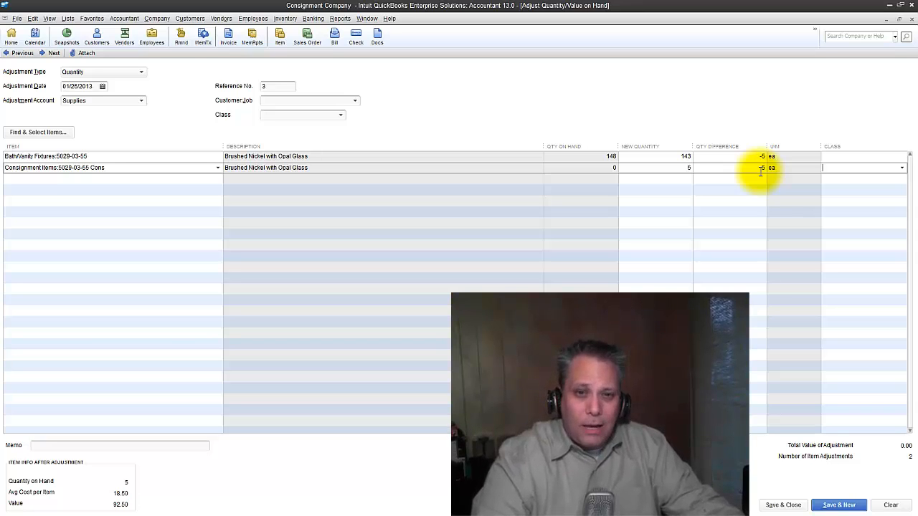
left_click(340, 19)
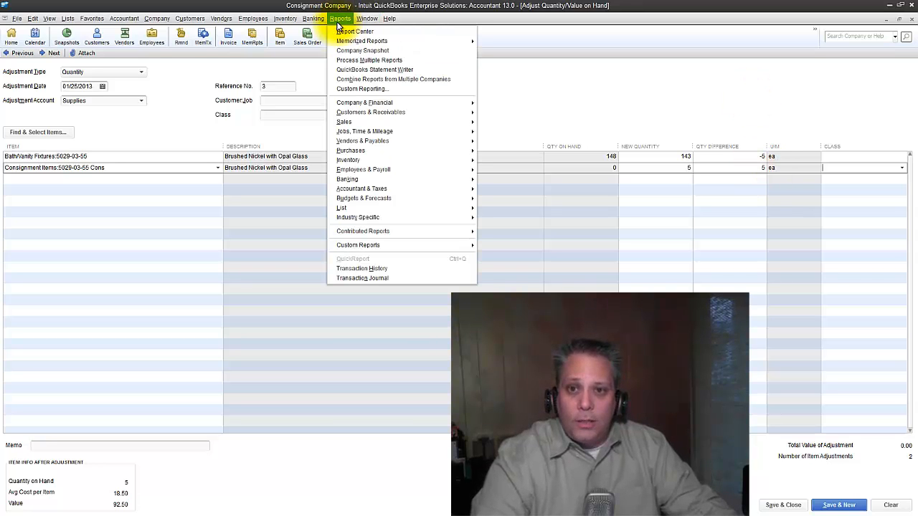
- Show the standard Balance Sheet beside the adjustment (Inventory Asset 98,400.85), then save the adjustment
mouse_move(398, 104)
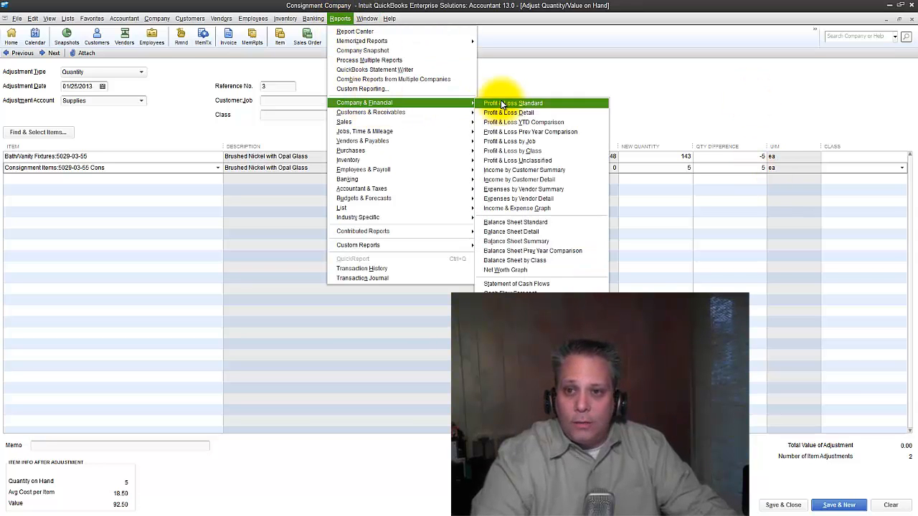
left_click(510, 221)
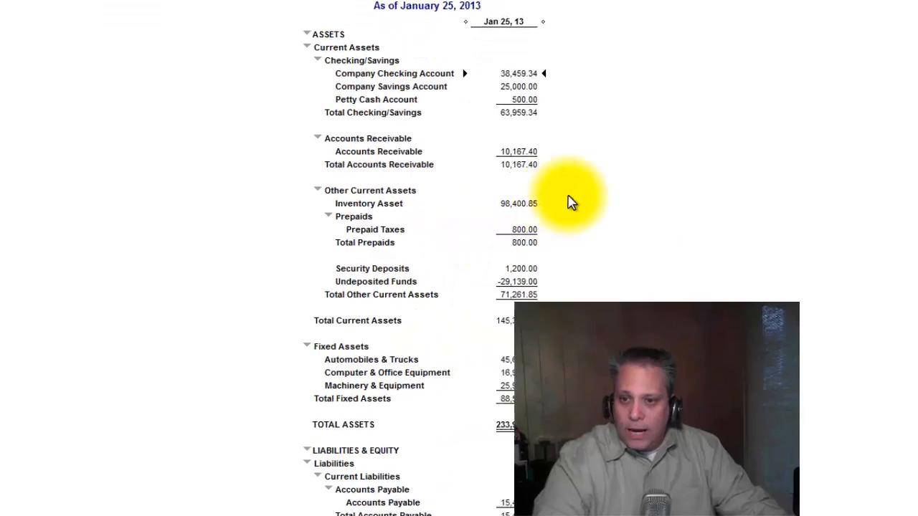
double_click(530, 204)
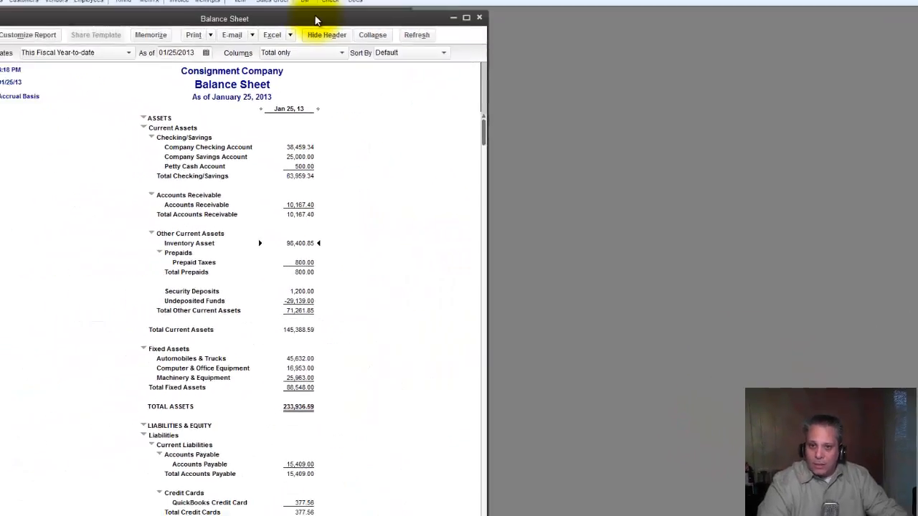
left_click_drag(344, 148, 749, 61)
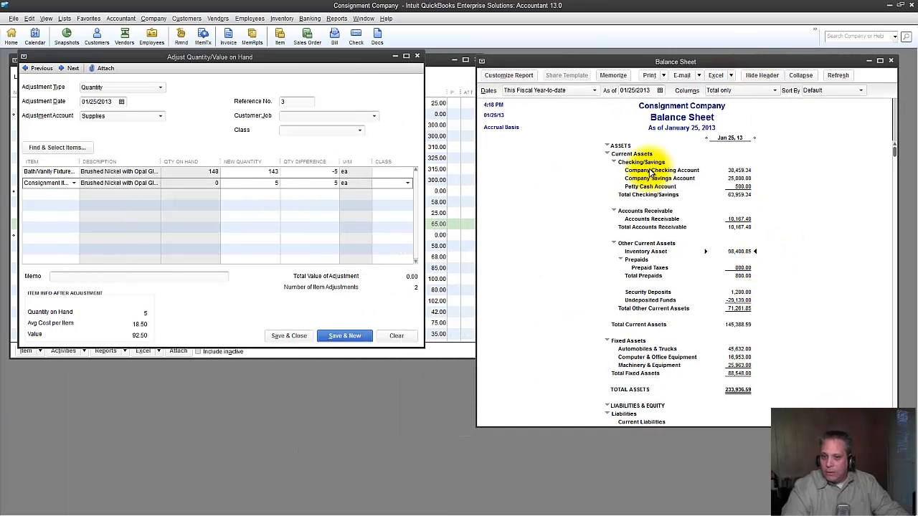
left_click_drag(282, 348, 289, 445)
left_click(288, 434)
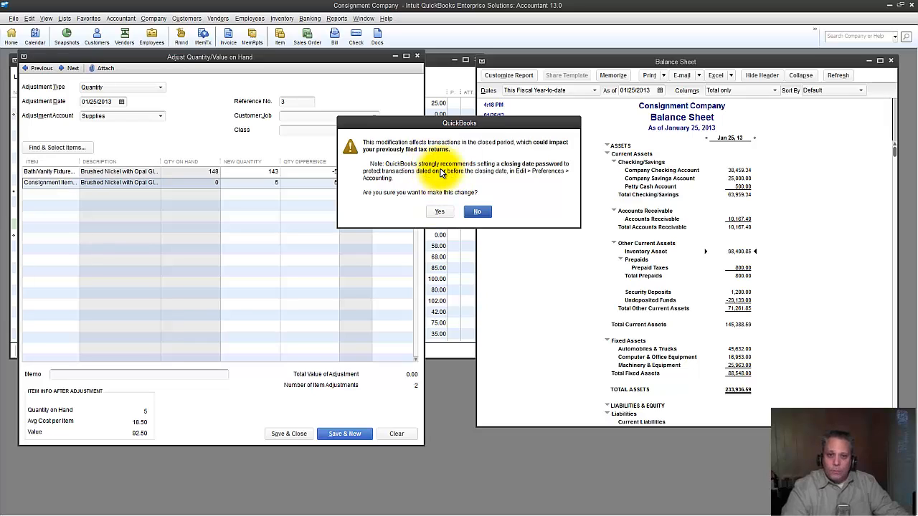
left_click(439, 212)
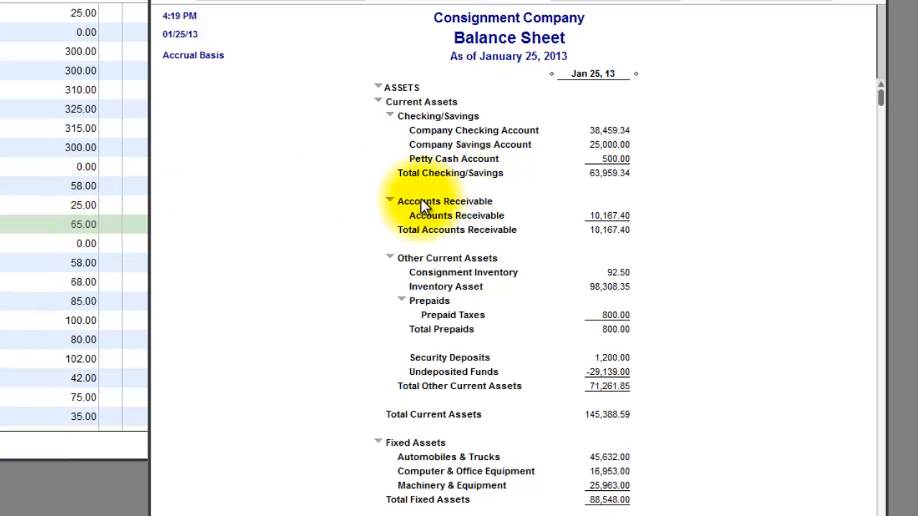
left_click(623, 272)
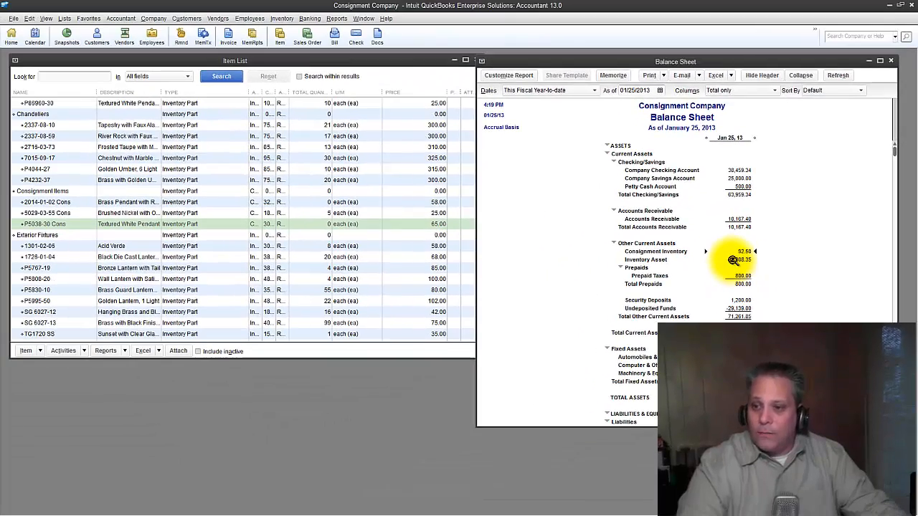
left_click(659, 286)
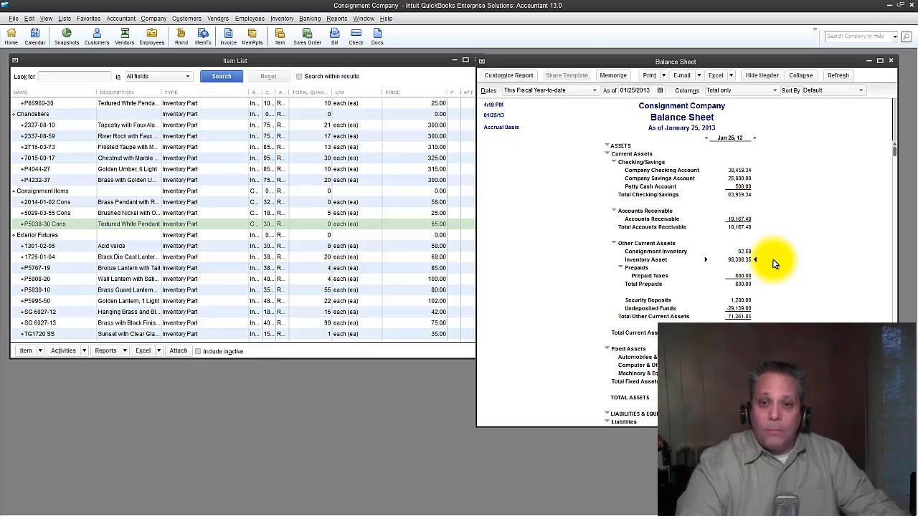
- Select 5029-03-55 Cons in the Item List, showing 5 on hand, then close all windows
left_click(310, 212)
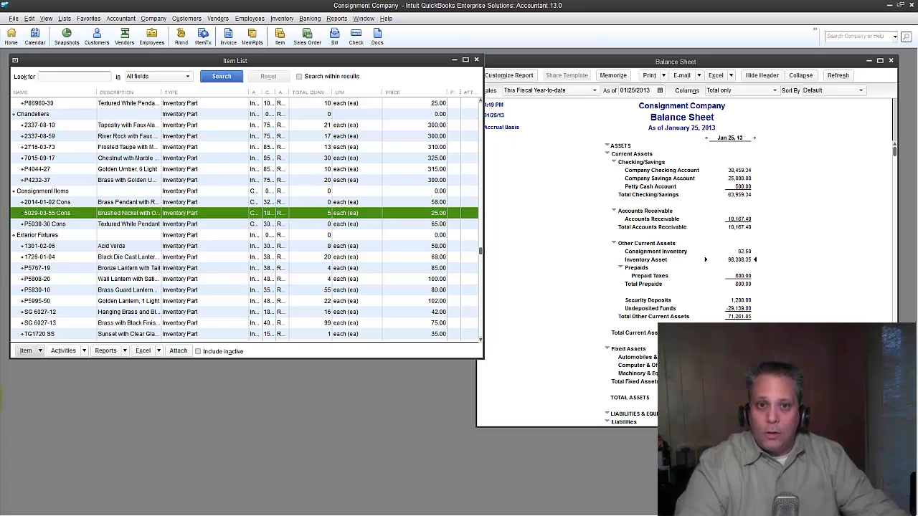
left_click(0, 398)
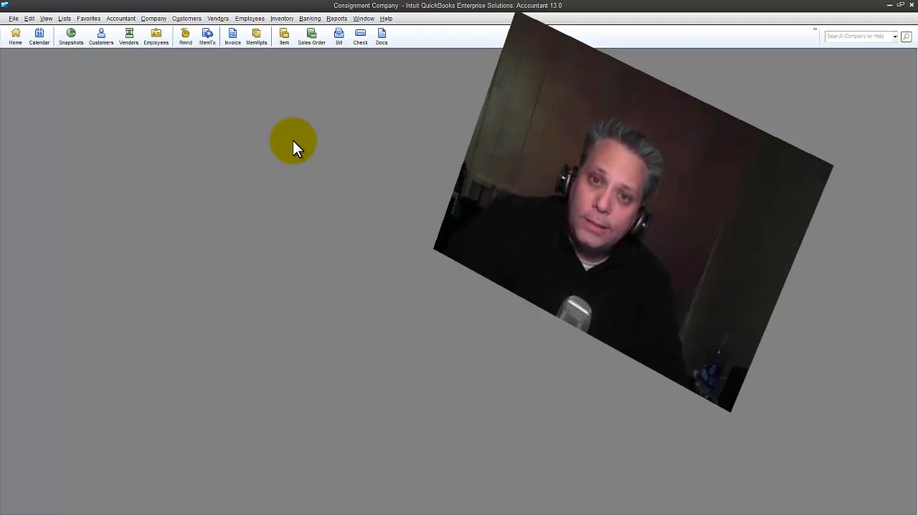
- Start a new sales order, number 154 dated 01/29/2013, and maximize its window
left_click(188, 19)
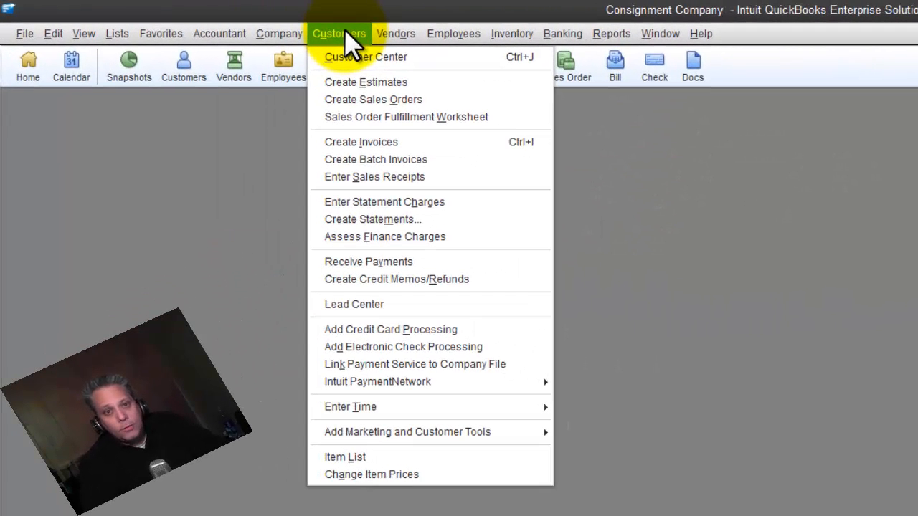
left_click(434, 102)
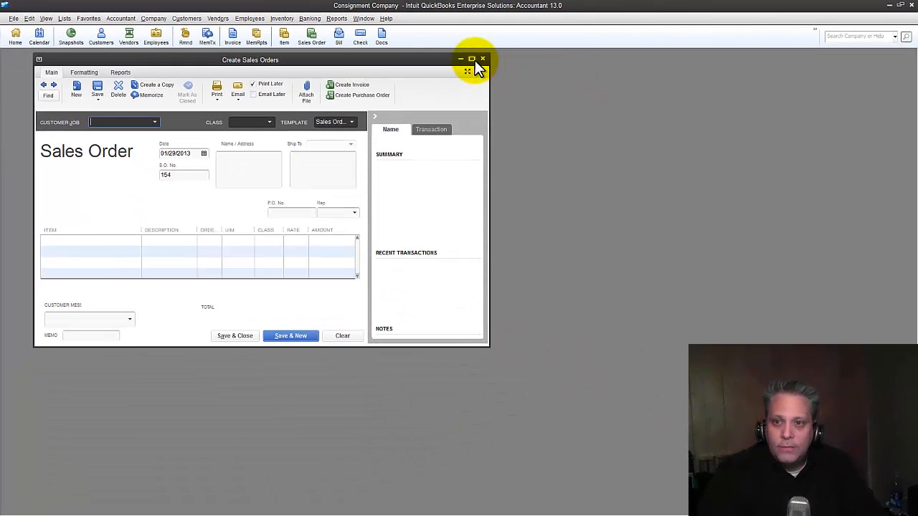
left_click(473, 59)
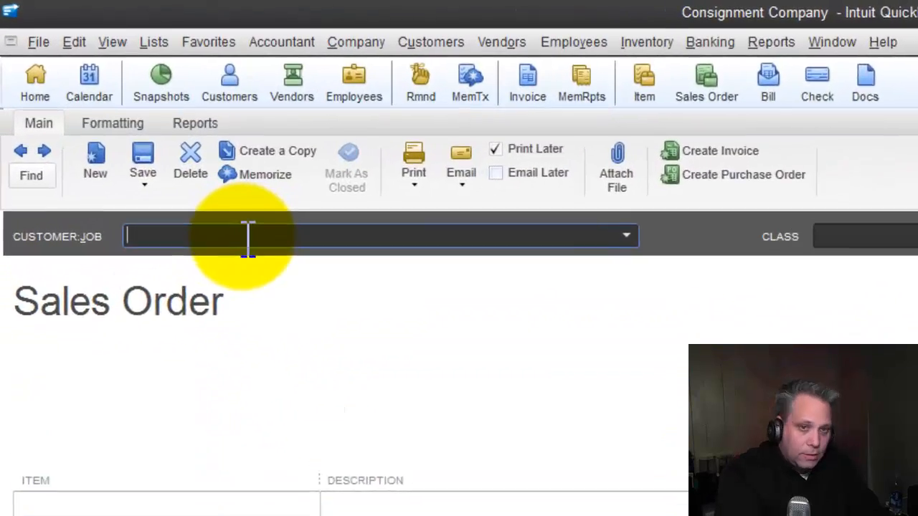
- Set the sales order customer to Consignee #1
type("Consignee #1")
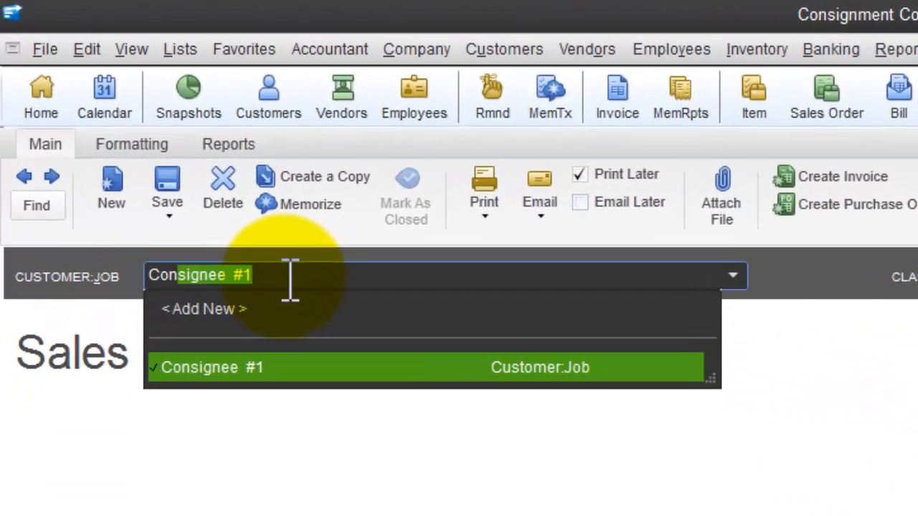
key("Tab")
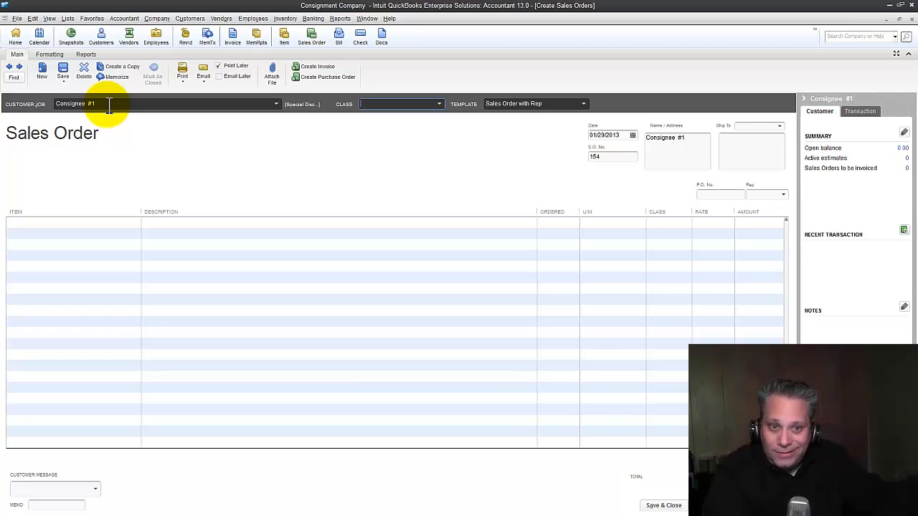
key("Tab")
key("Tab")
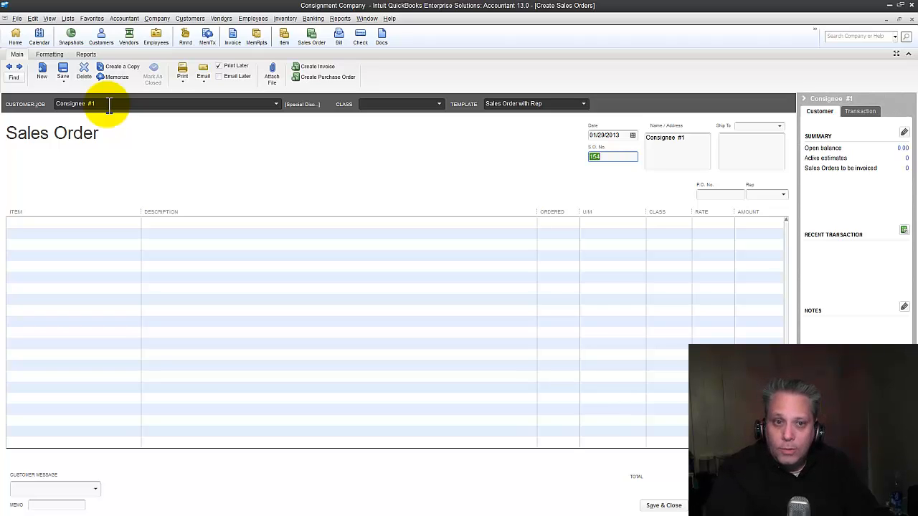
key("Tab")
key("Tab")
key("Tab")
key("Tab")
key("Tab")
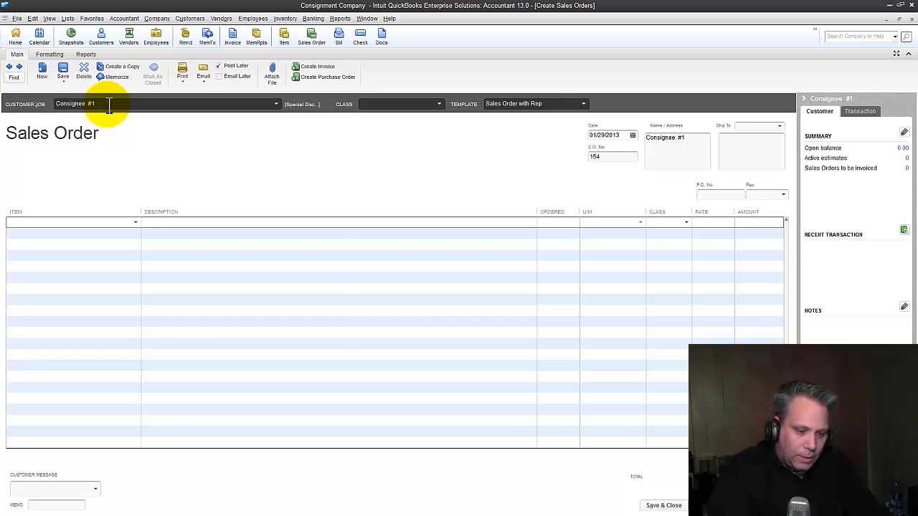
- Add items 2014-01-02 Cons, 5029-03-55 Cons and P5038-30 Cons as the three lines
type("2014-01-02")
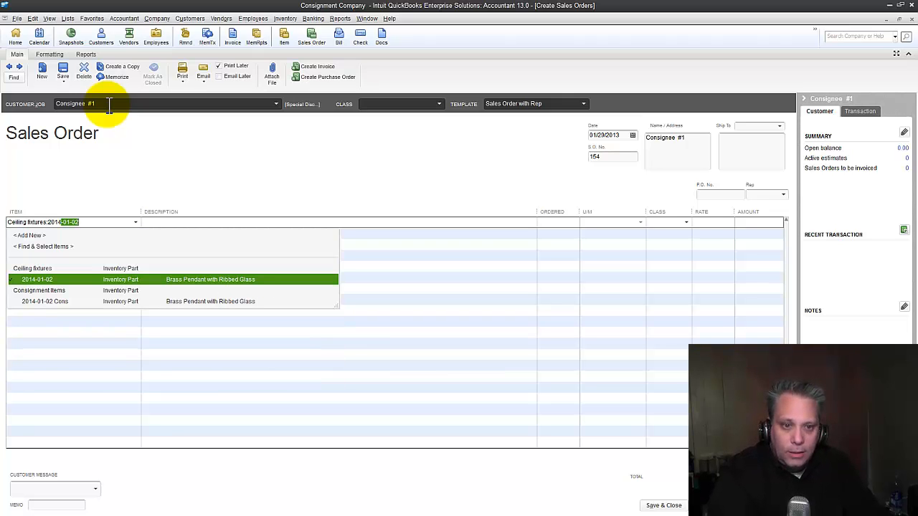
key("Down")
key("Down")
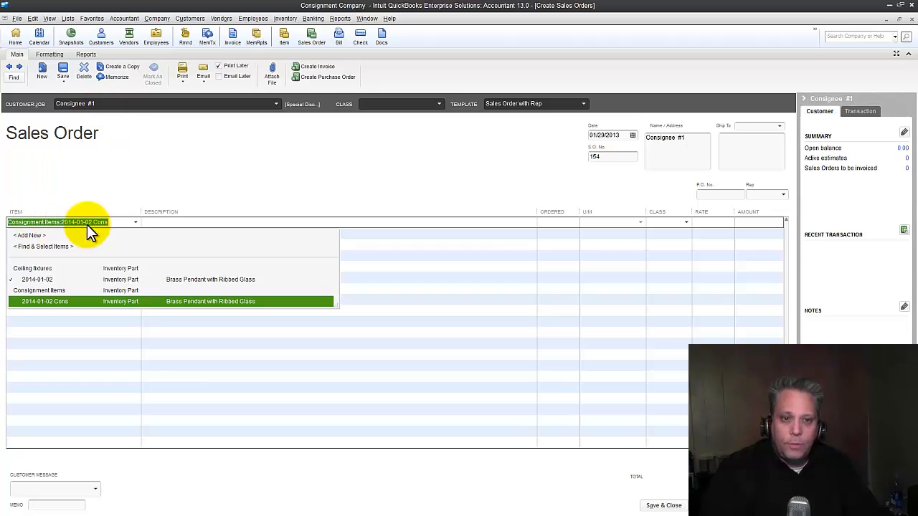
left_click(64, 304)
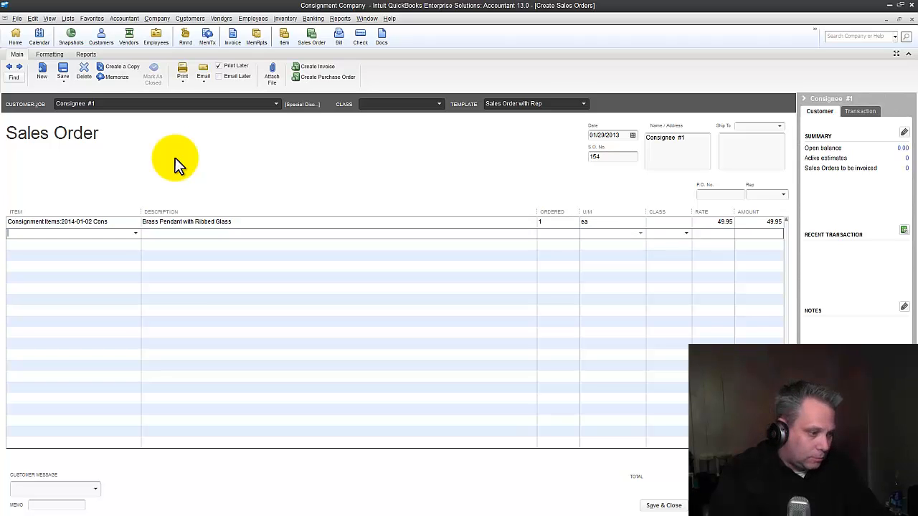
type("5029-03-55")
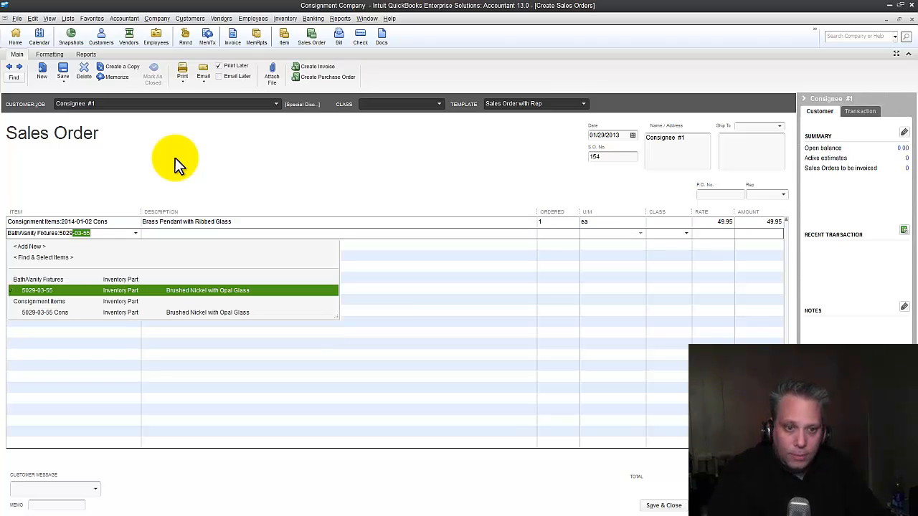
key("Down")
key("Down")
key("Tab")
key("Down")
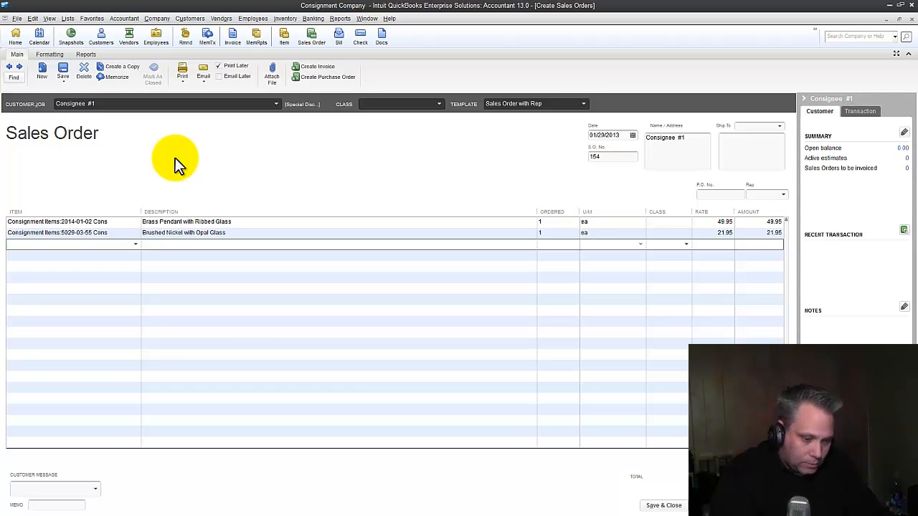
type("p")
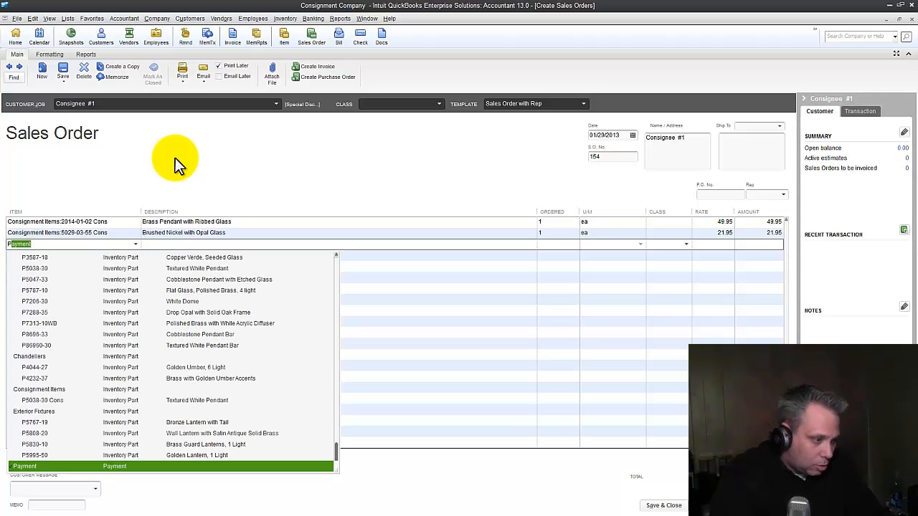
type("03")
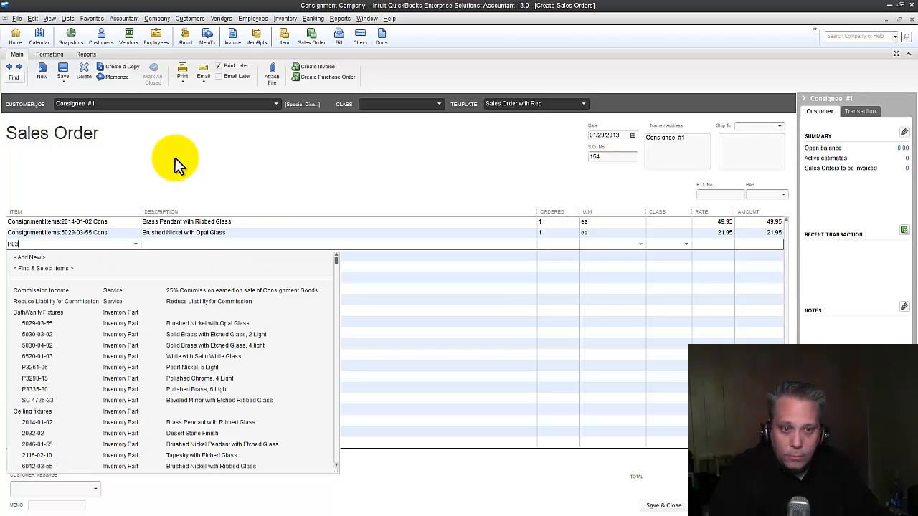
key("BackSpace")
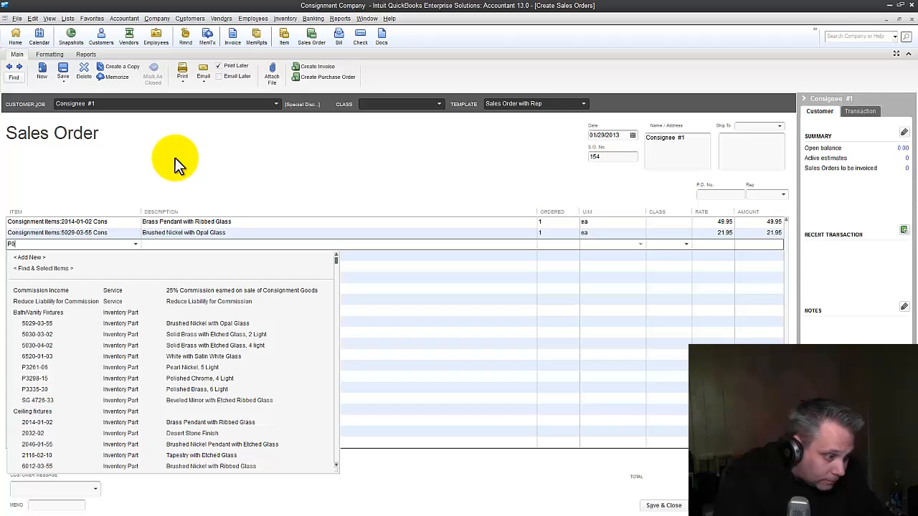
key("BackSpace")
type("5038-30")
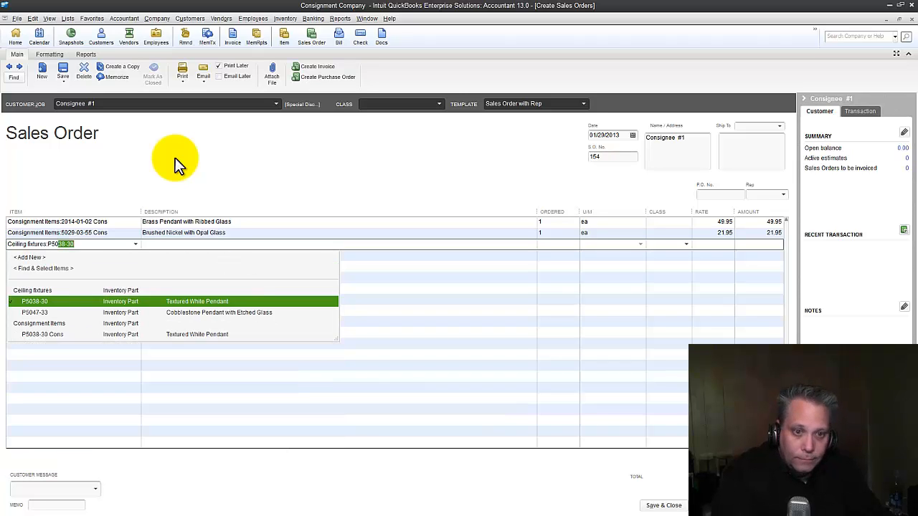
key("Down")
key("Tab")
key("Tab")
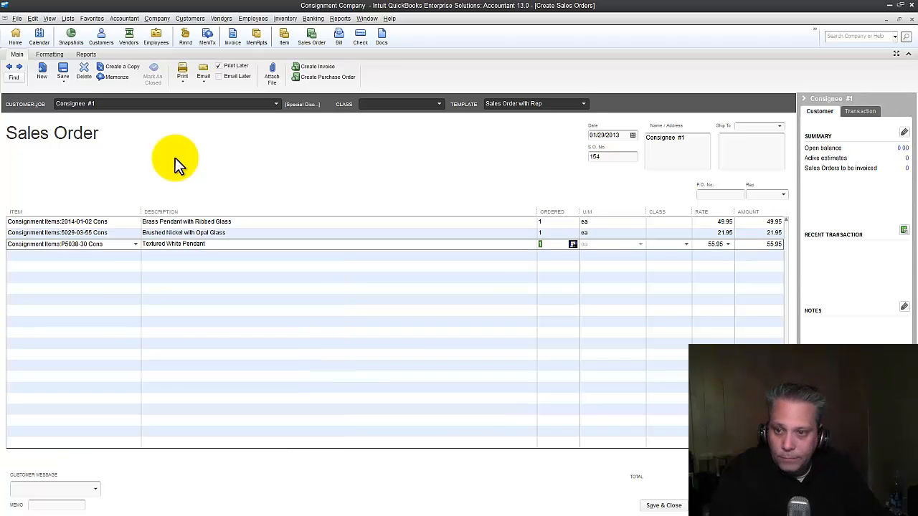
- Enter quantities 10, 30 and 40 on the three lines and save the sales order
key("Up")
key("Up")
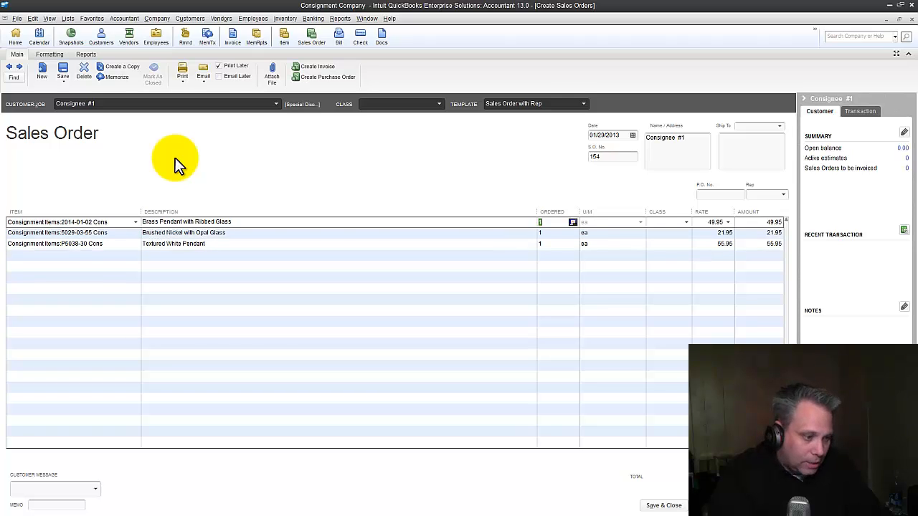
type("10")
key("Down")
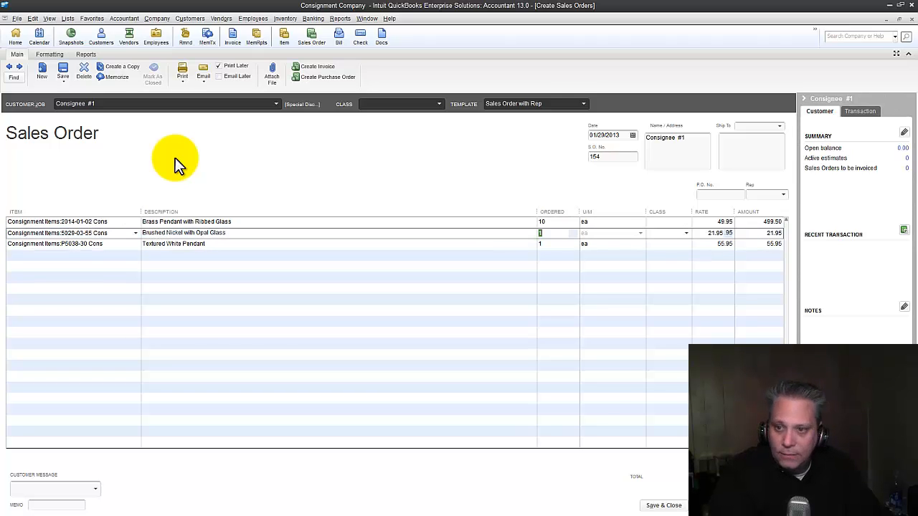
type("30")
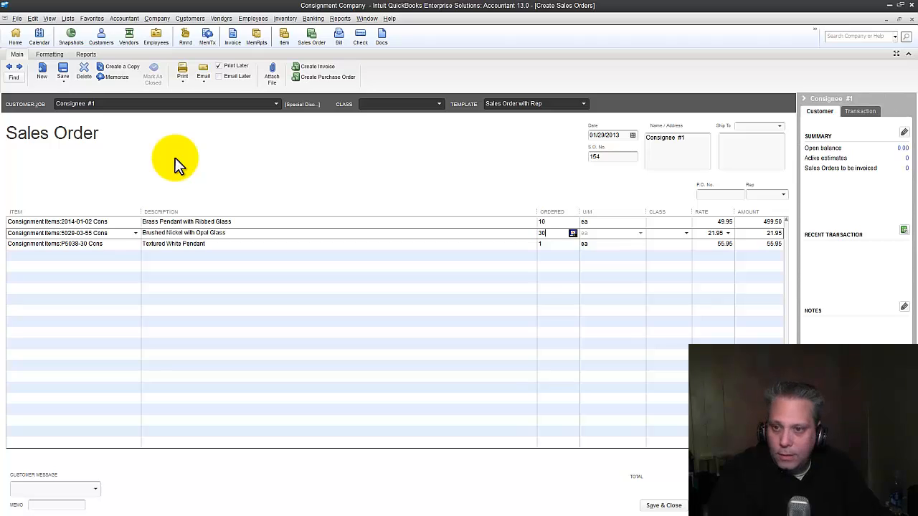
key("Down")
type("40")
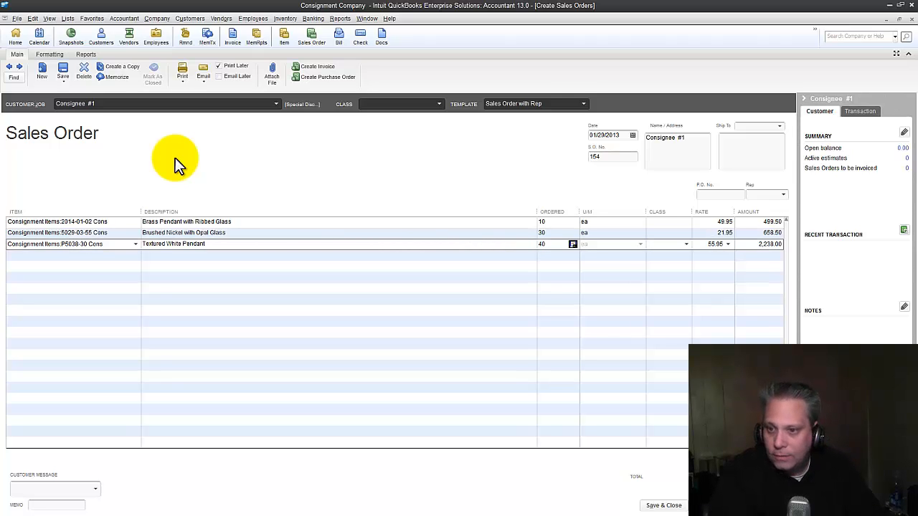
key("Tab")
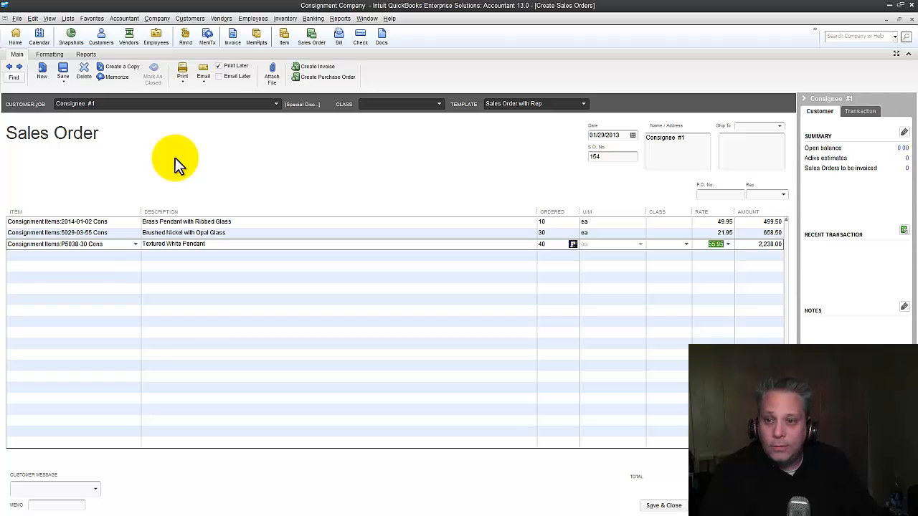
left_click(557, 232)
left_click(558, 244)
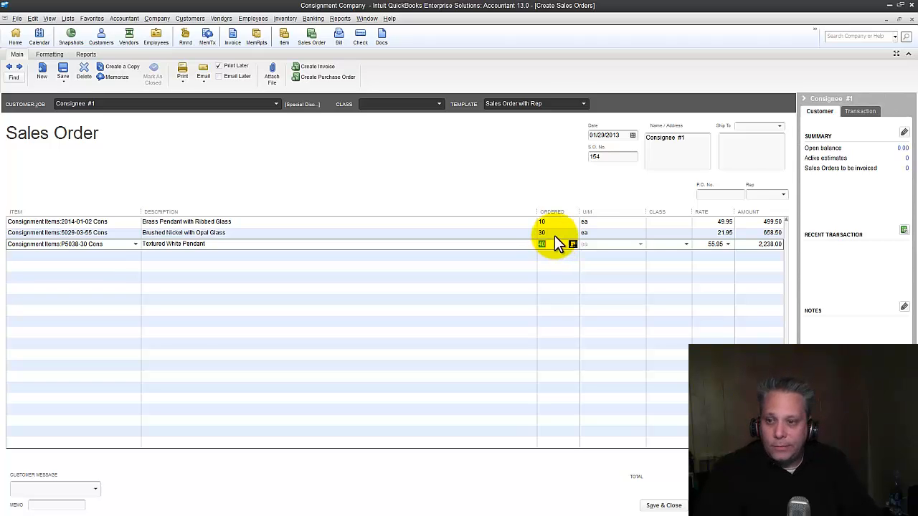
left_click(664, 507)
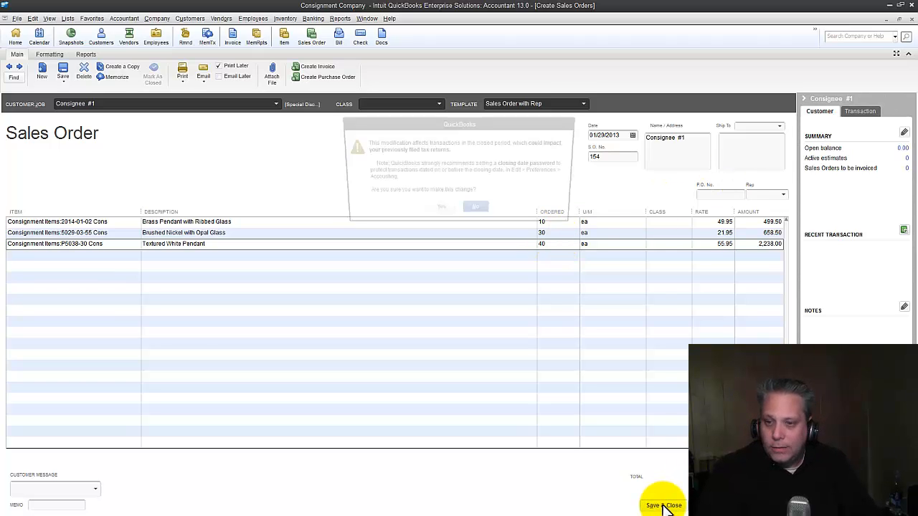
- Confirm the closed-period warning to save sales order 154, then bring up the Reports > Inventory submenu
left_click(439, 211)
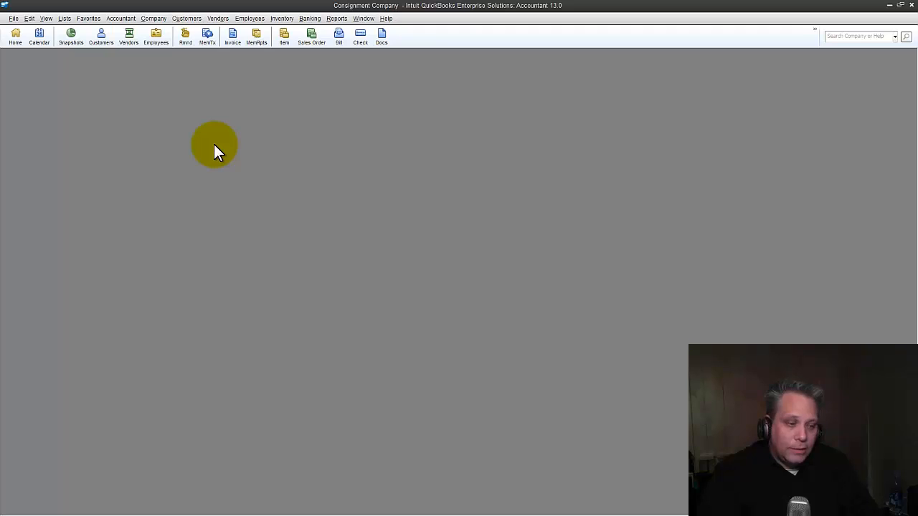
left_click(335, 20)
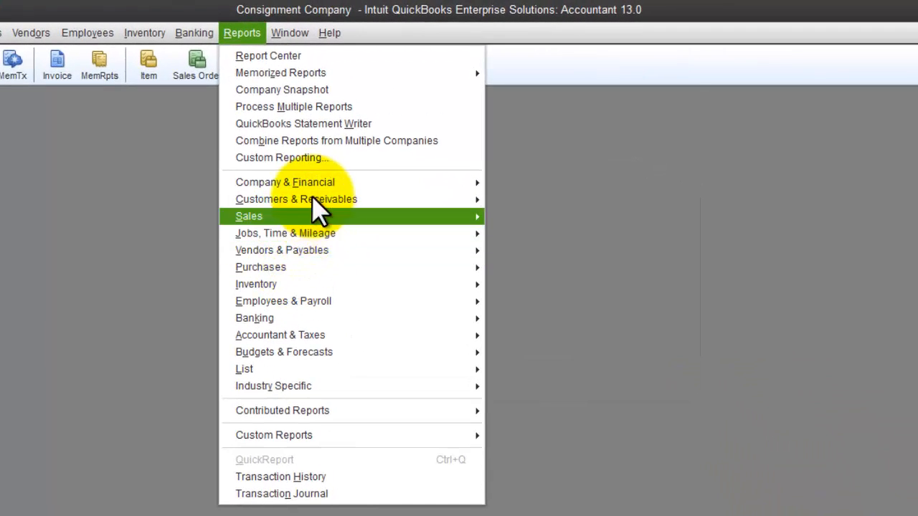
mouse_move(287, 281)
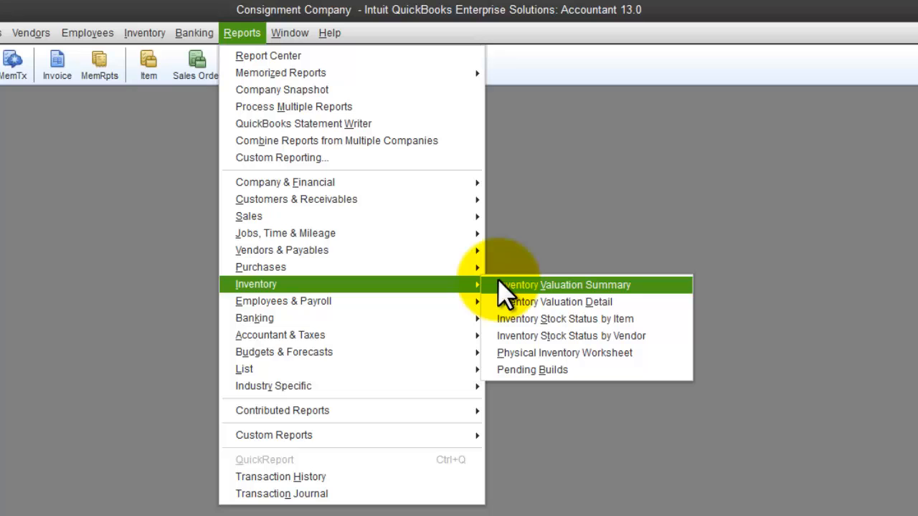
- Open Inventory Stock Status by Item and review the consignment rows showing 10, 30, 40 on sales order
left_click(577, 317)
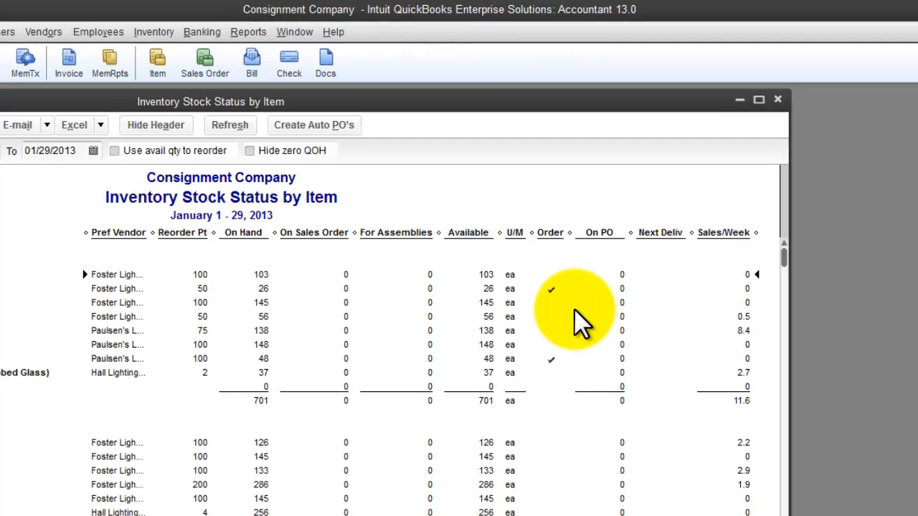
scroll(501, 203, "down", 10)
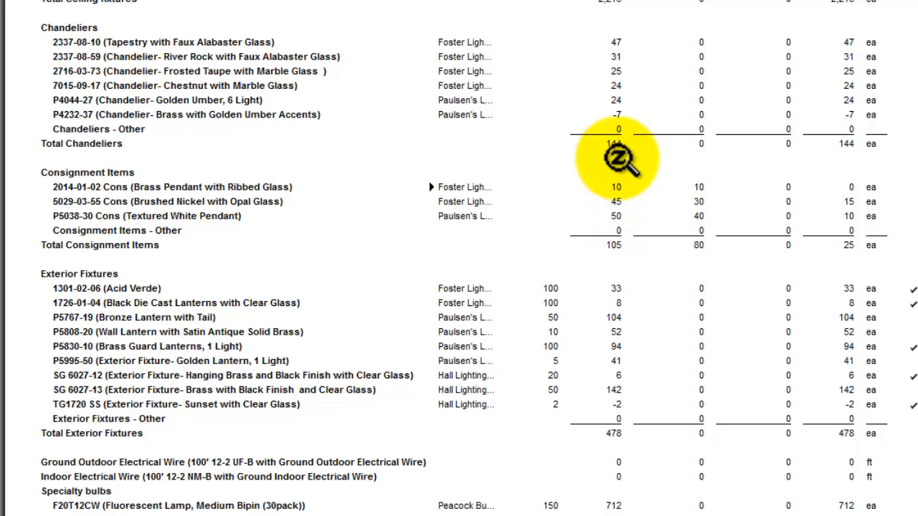
scroll(703, 79, "up", 1)
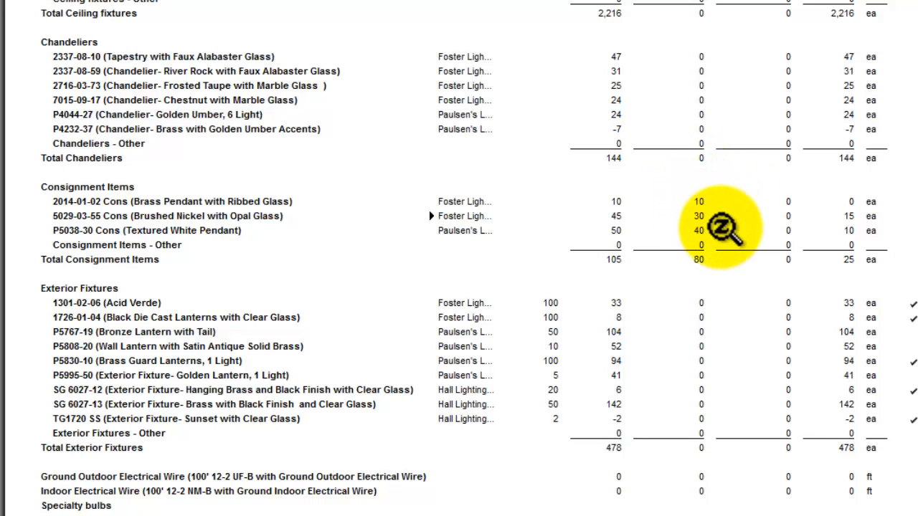
left_click(696, 232)
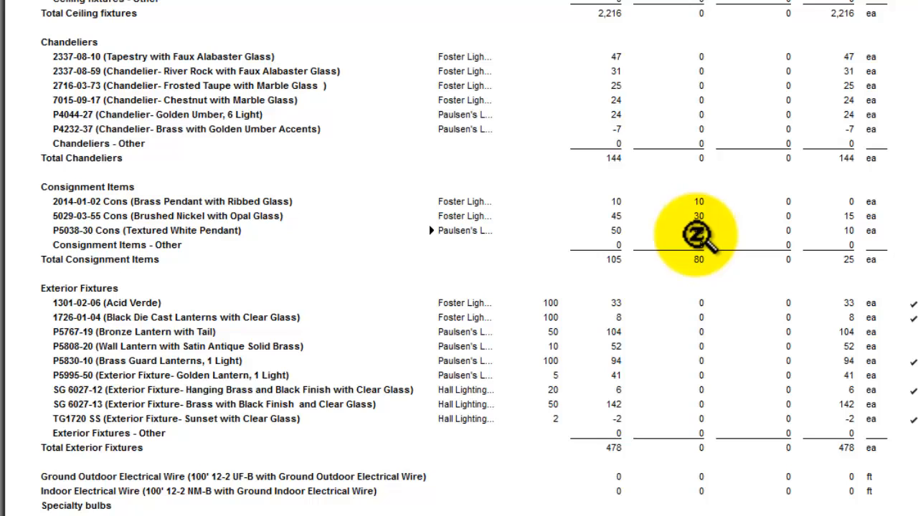
left_click(838, 202)
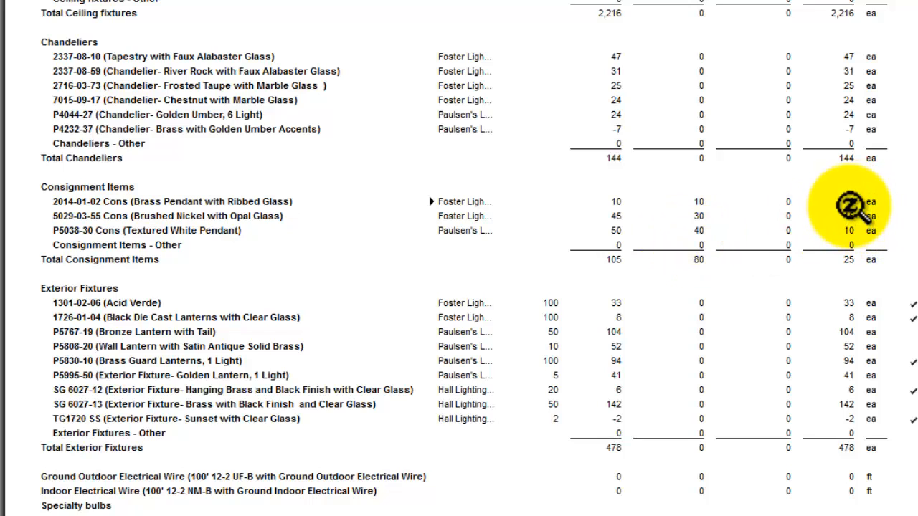
left_click(863, 215)
left_click(862, 231)
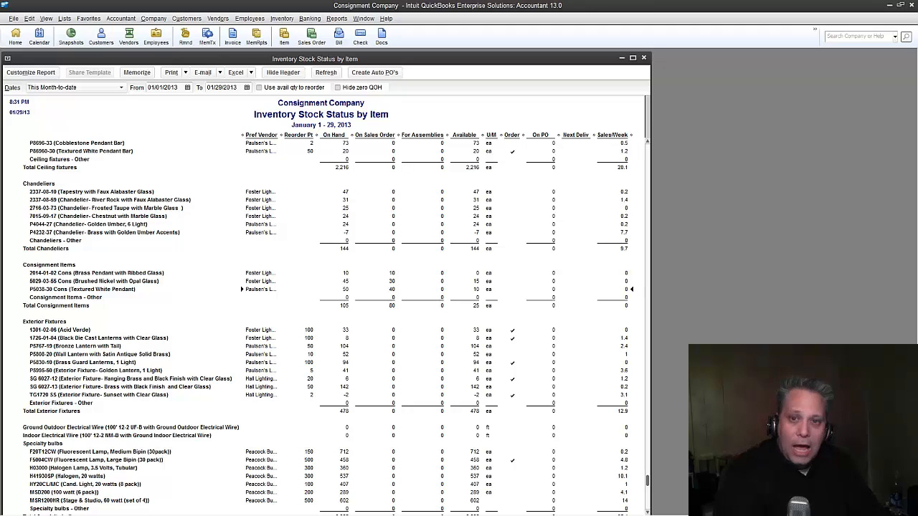
- Create invoice 71143 for Consignee #1, pulling in all lines of sales order 154
key("ctrl+i")
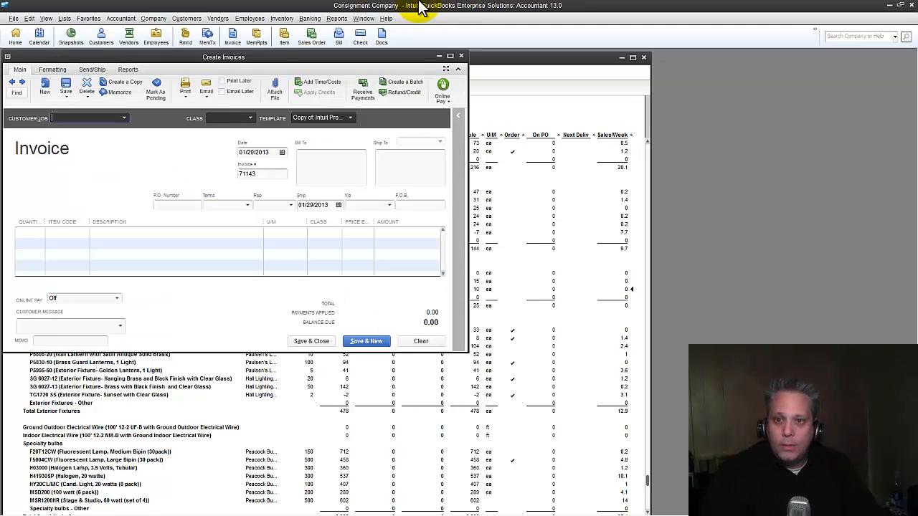
left_click_drag(267, 56, 324, 75)
type("Consignee #1")
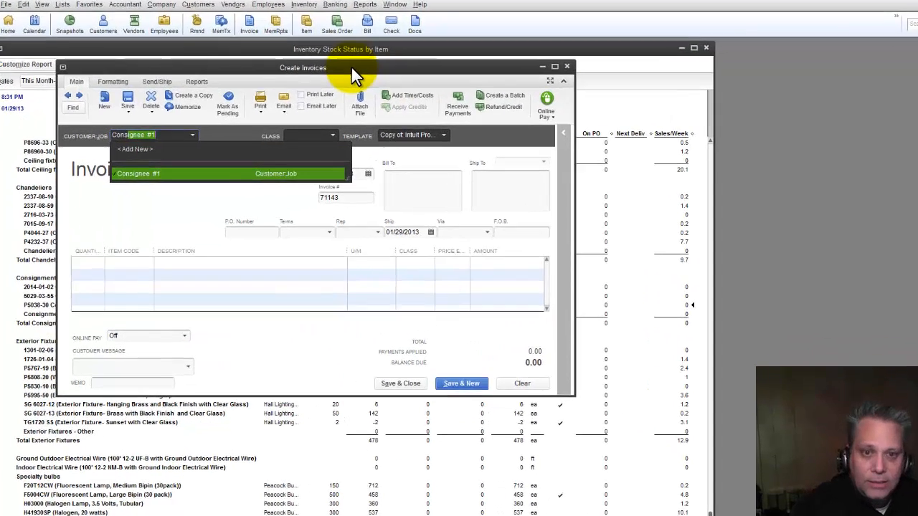
key("Tab")
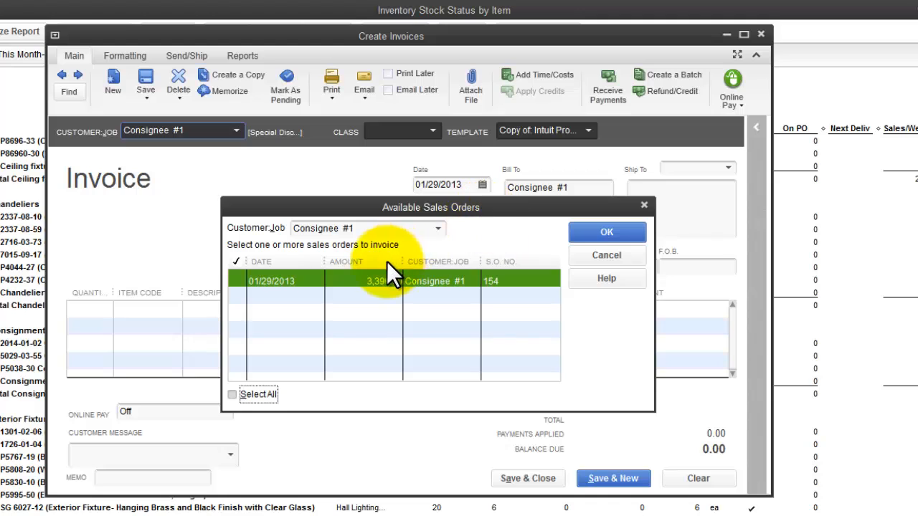
left_click(236, 285)
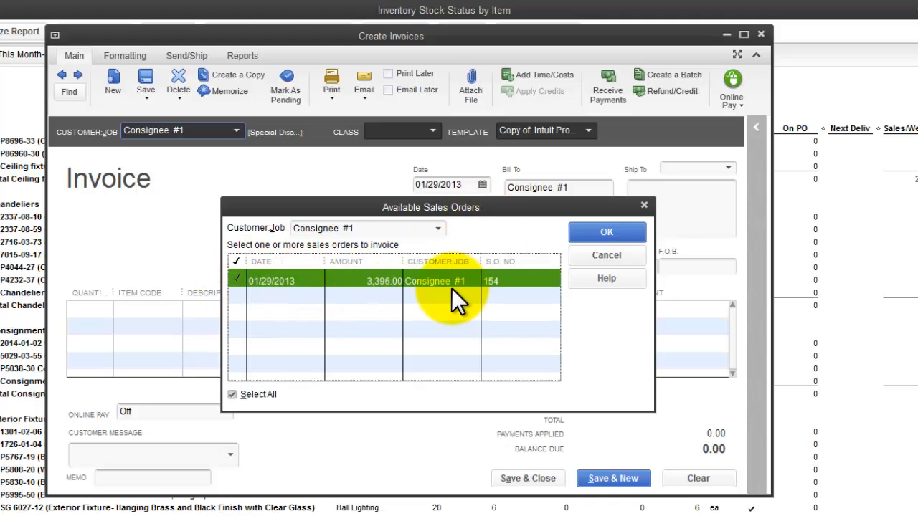
left_click(620, 234)
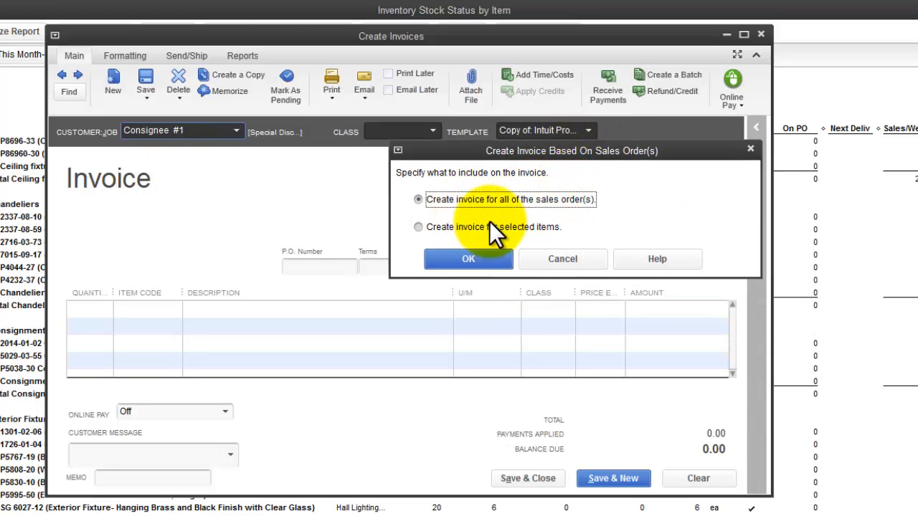
- Choose to invoice only selected items from sales order 154 and widen the item column
left_click(420, 227)
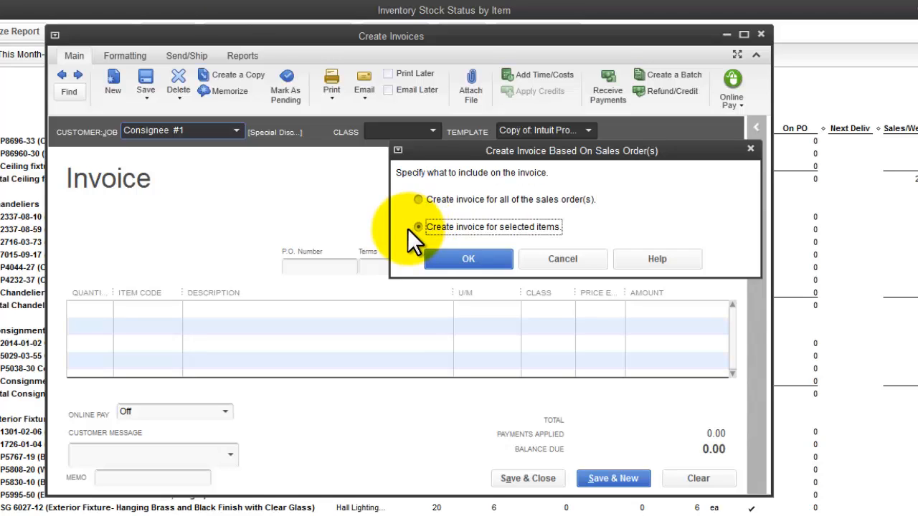
left_click(459, 264)
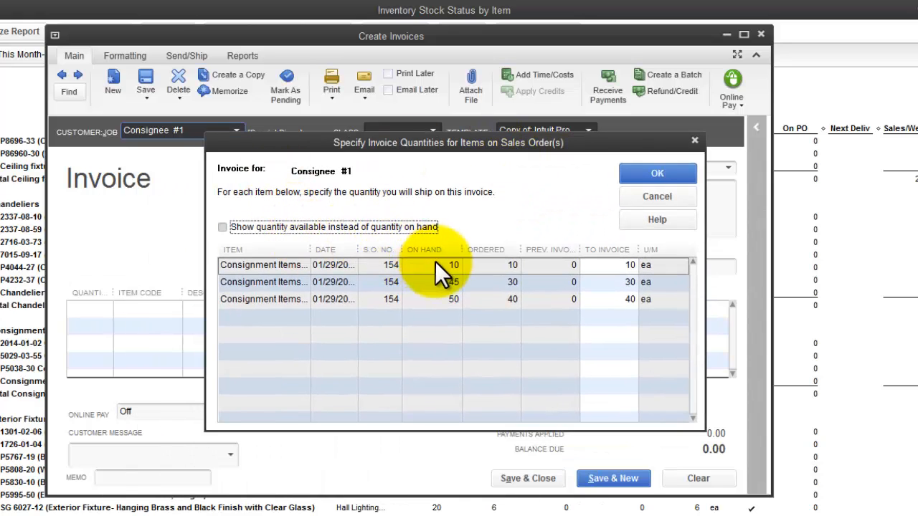
left_click_drag(311, 248, 387, 249)
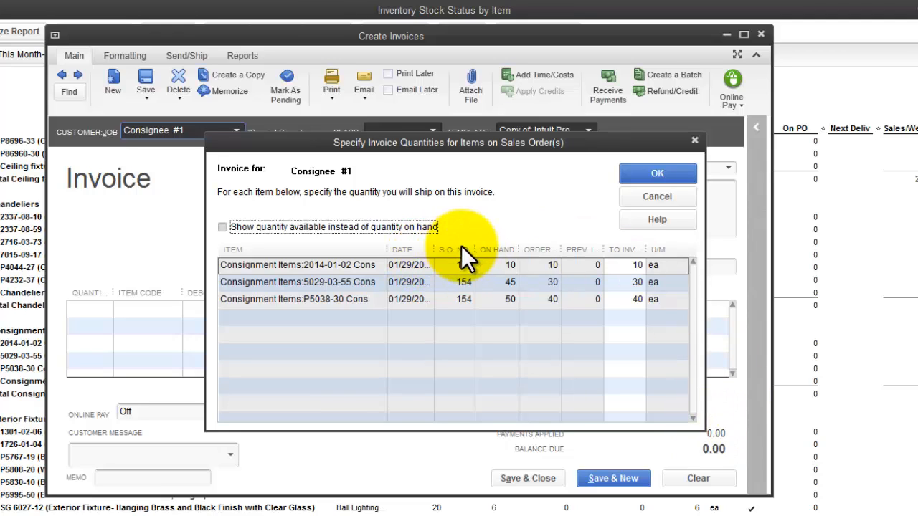
- Invoice 2, 5 and 10 units of the three consignment items, totalling 769.15
left_click(631, 265)
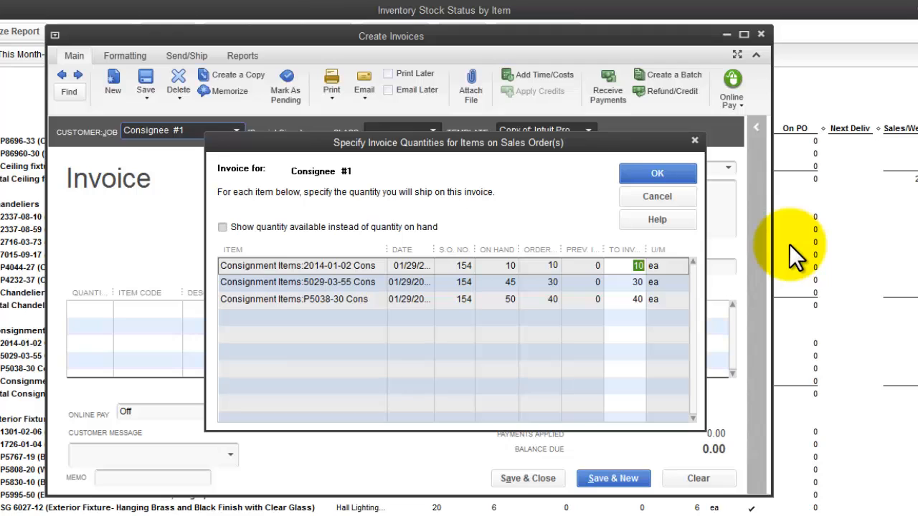
key("Tab")
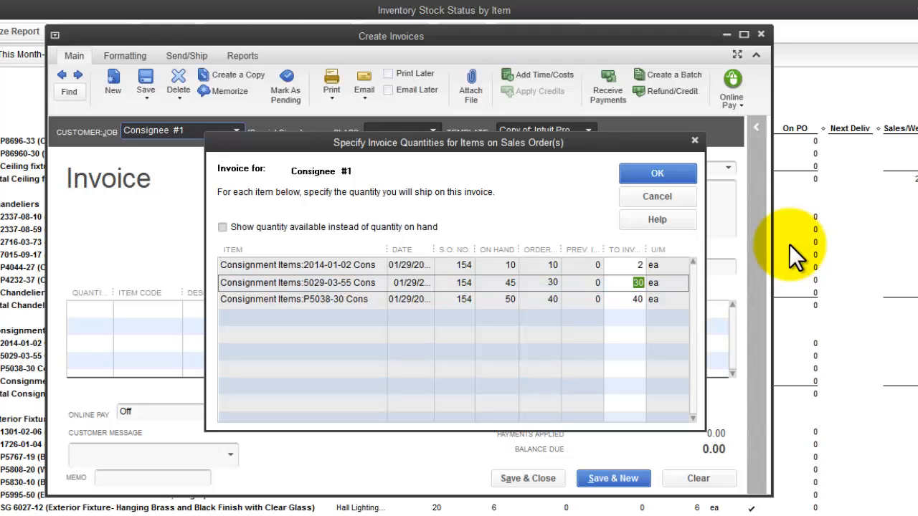
type("5")
key("Tab")
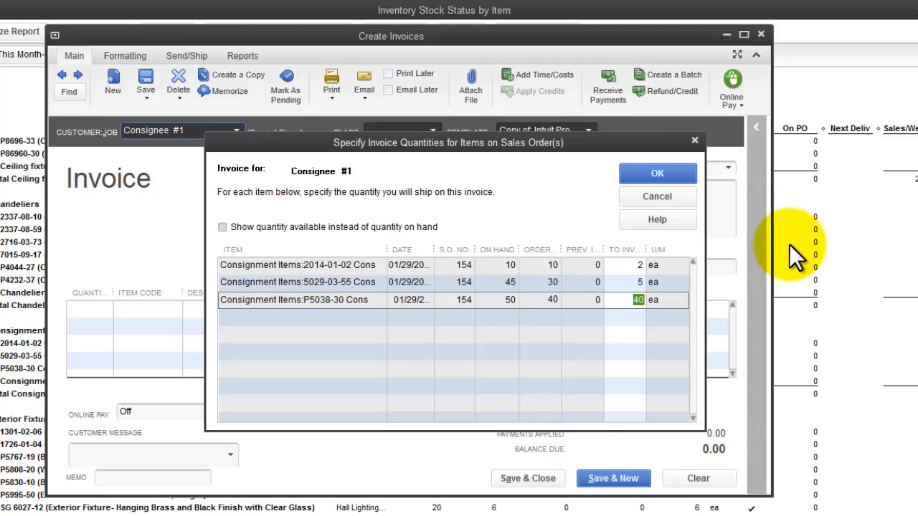
type("10")
key("Tab")
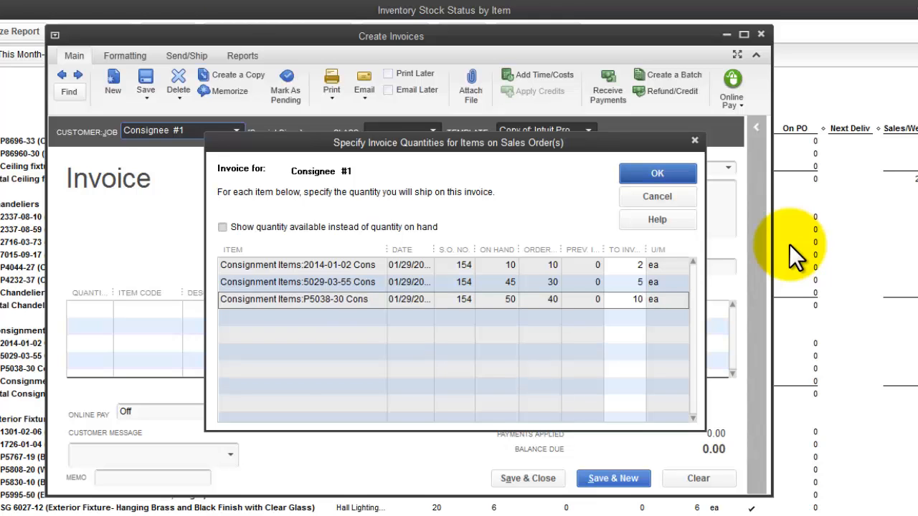
left_click(655, 172)
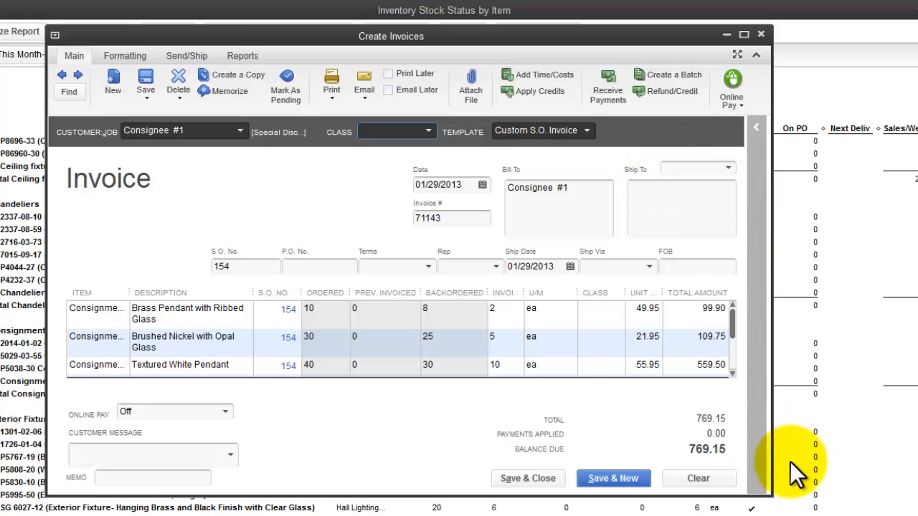
- Maximize invoice 71143, check its invoiced quantities, and save it despite the closed-period warning
left_click(744, 34)
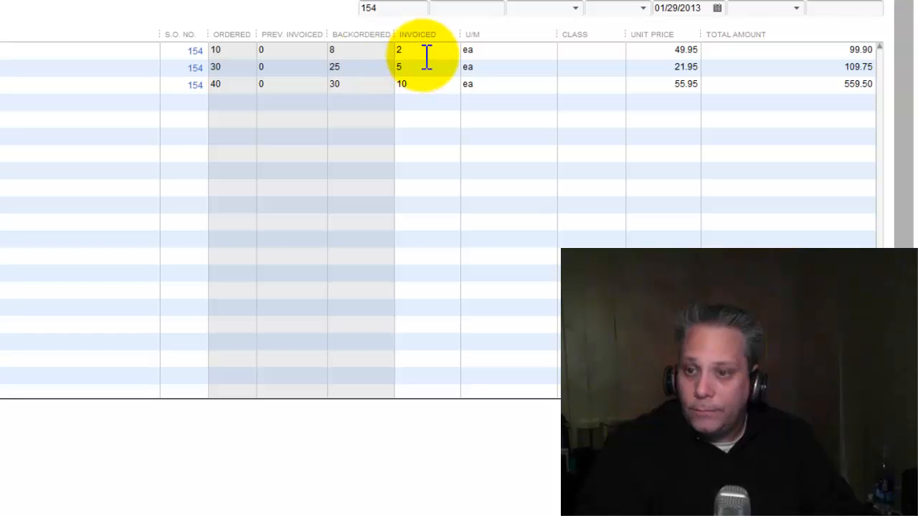
left_click(433, 83)
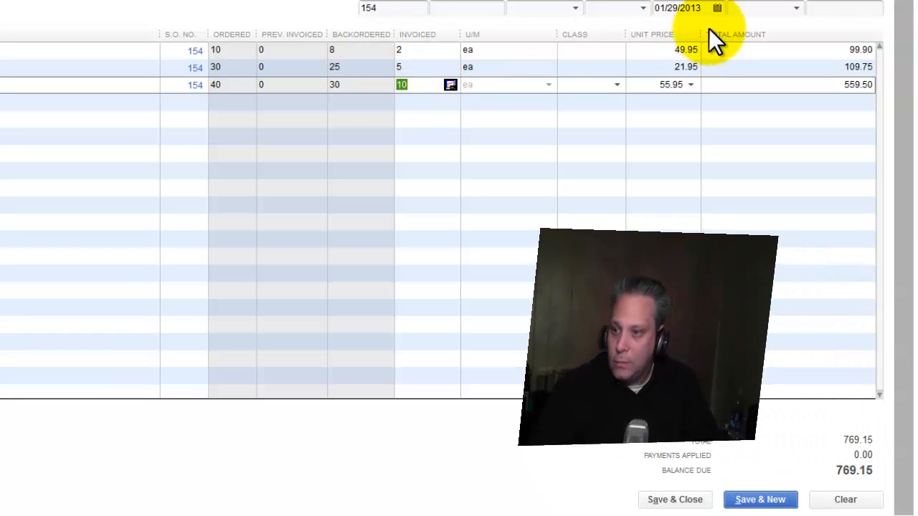
left_click(653, 500)
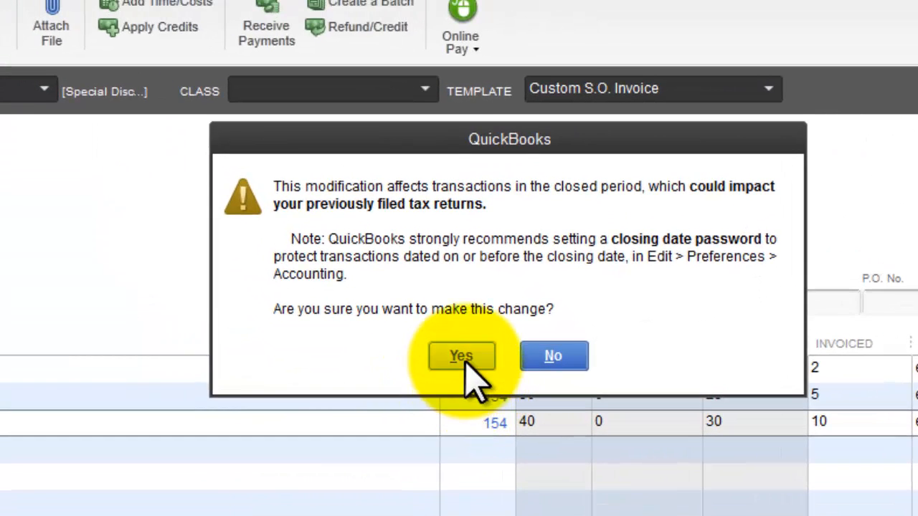
left_click(279, 156)
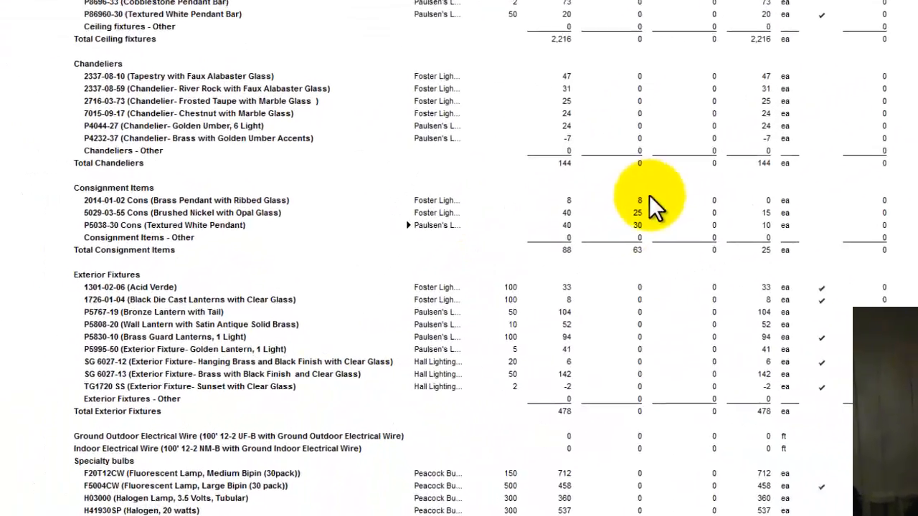
- Review the 2014-01-02 Cons row's reduced figures in the Inventory Stock Status report
left_click(639, 201)
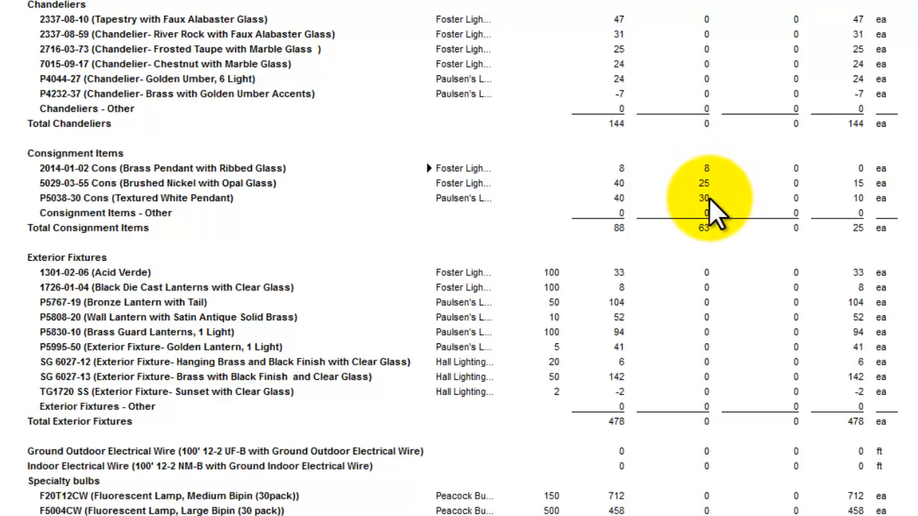